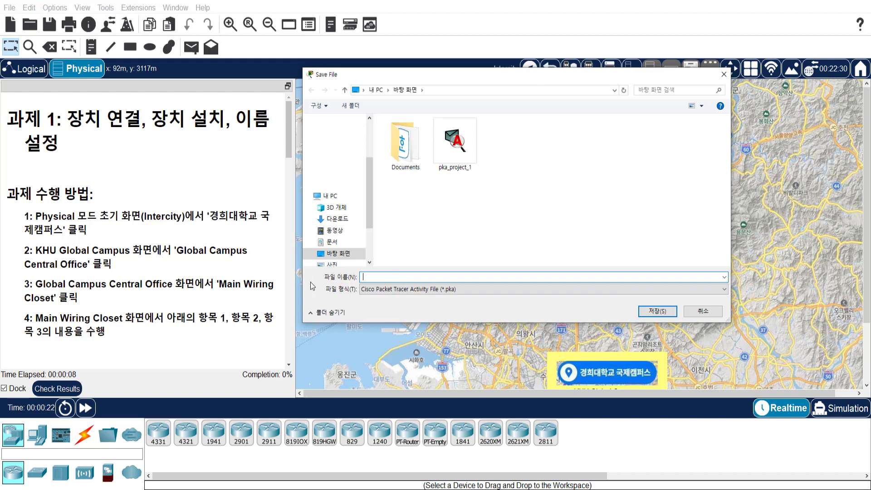
Step: Save the Packet Tracer activity file to the desktop folder, using the student's name as the file name
key(Hangul)
text(홍디)
text(길동)
click(650, 310)
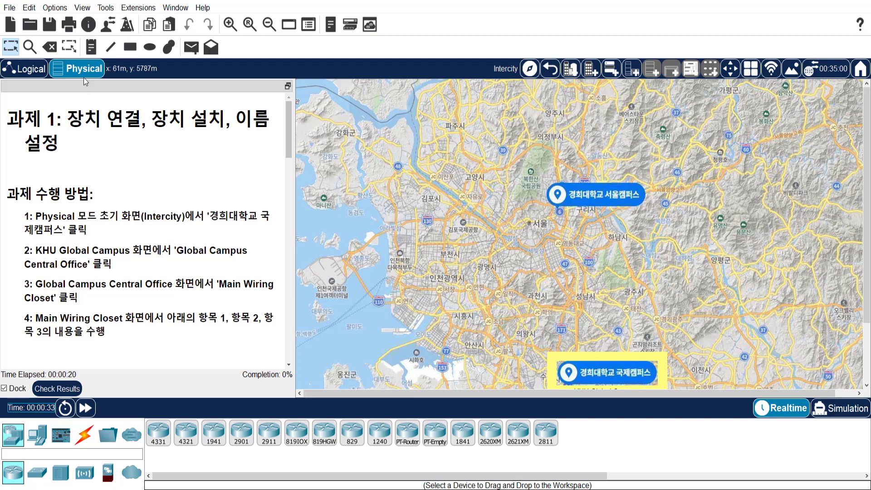
Step: Look over the logical topology, return to the physical workspace, and locate the Intercity container name given in the instructions
click(35, 71)
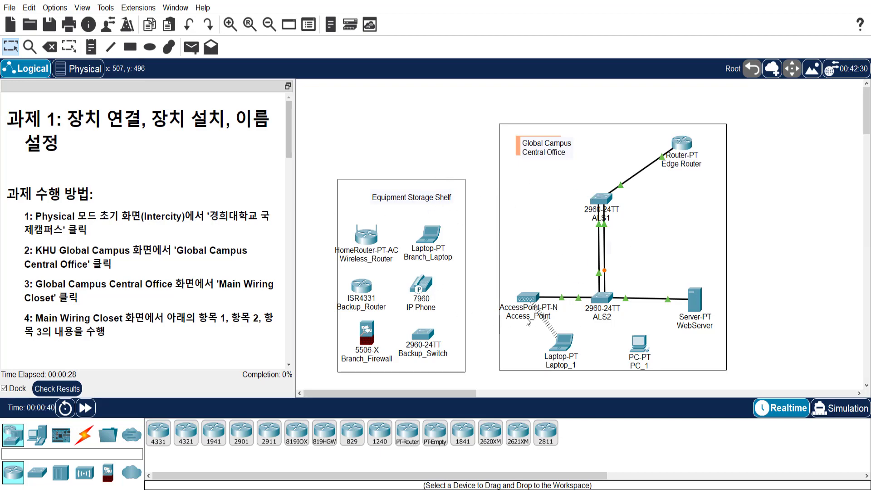
click(86, 69)
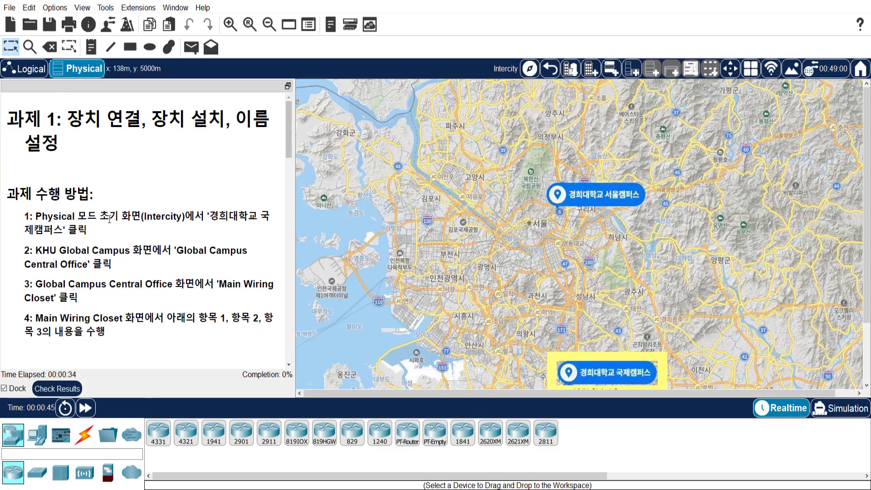
double_click(147, 216)
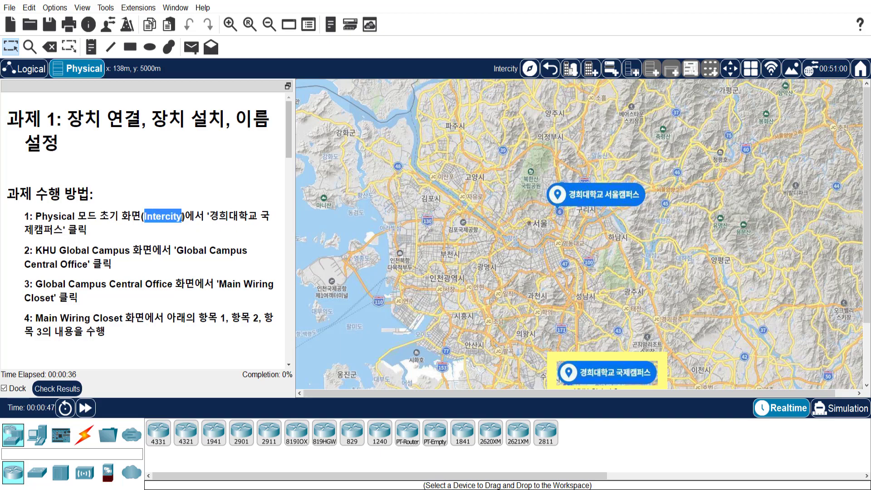
click(493, 69)
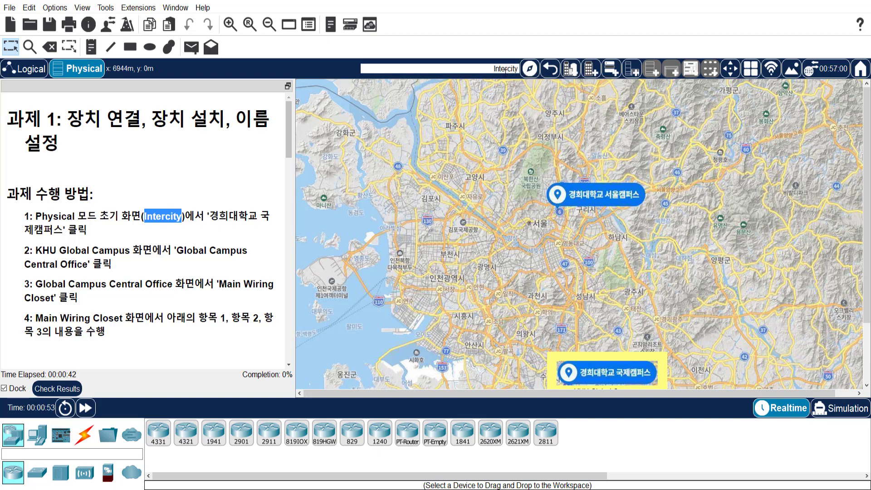
Step: Enter 경희대학교 국제캠퍼스 from the Intercity map and go into the Global Campus Central Office building
click(612, 375)
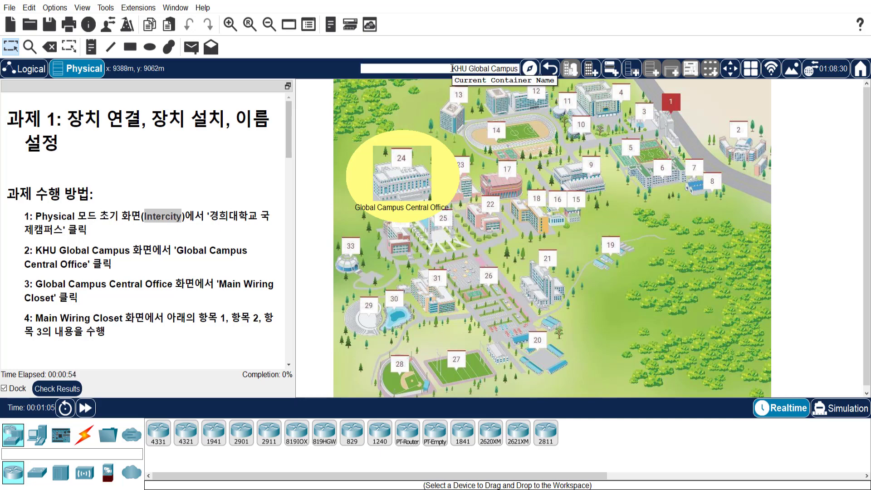
drag(452, 69, 519, 68)
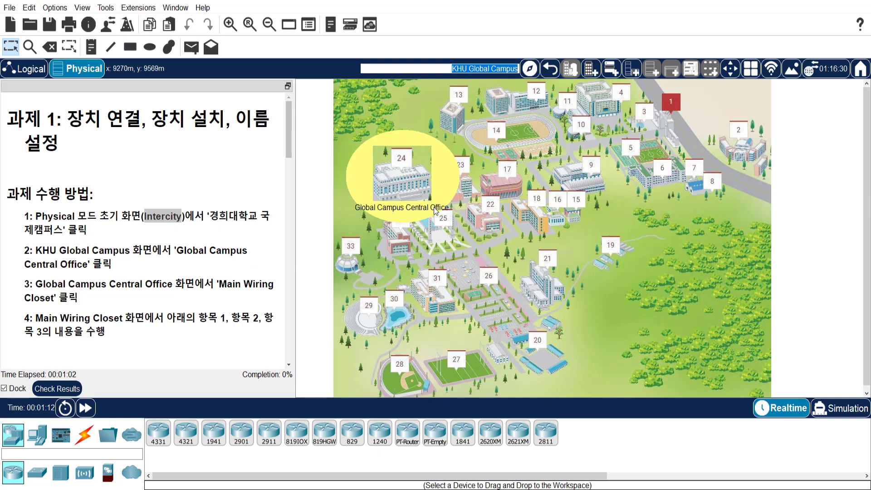
click(403, 182)
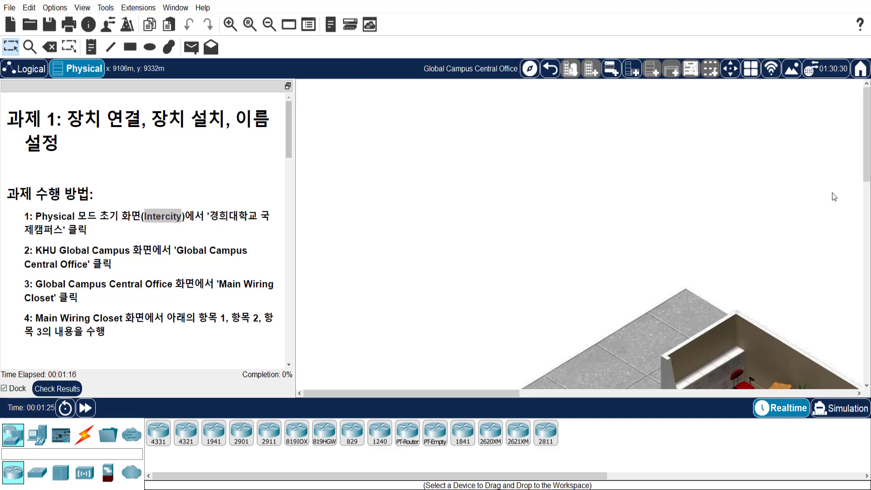
Step: Open the Main Wiring Closet inside the Global Campus Central Office and check the current container name
scroll(815, 324, down, 5)
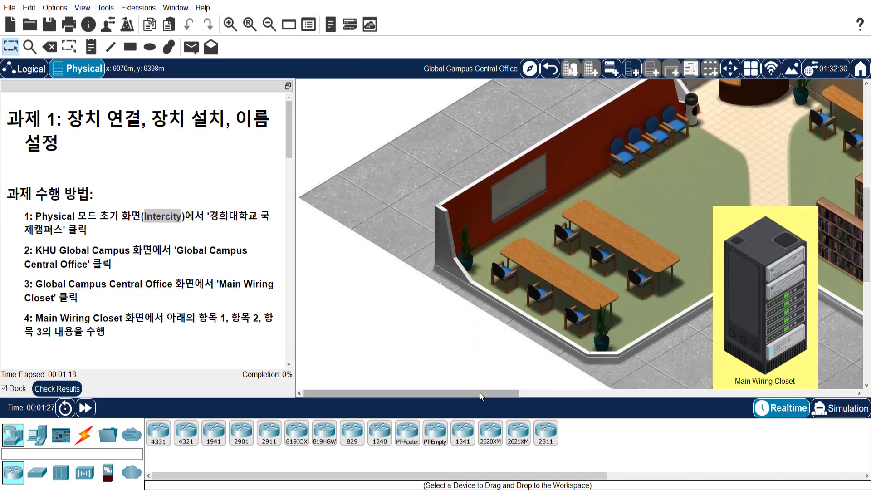
drag(482, 394, 582, 384)
drag(862, 243, 862, 252)
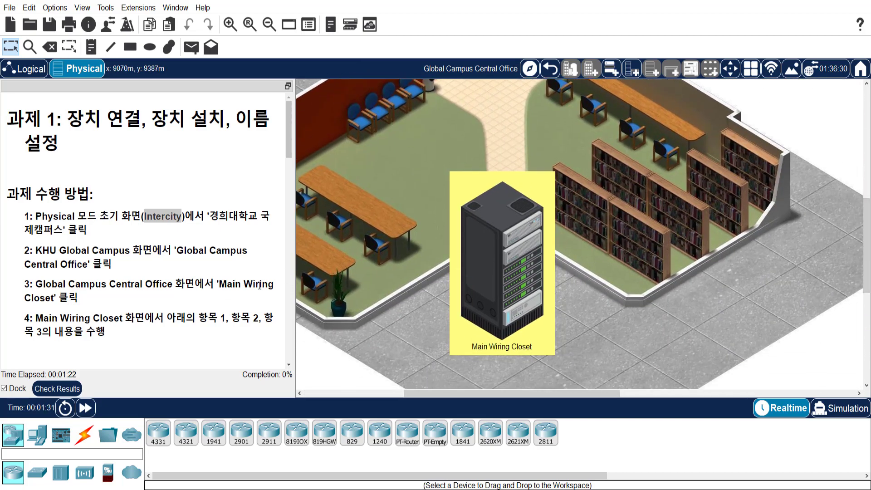
click(498, 270)
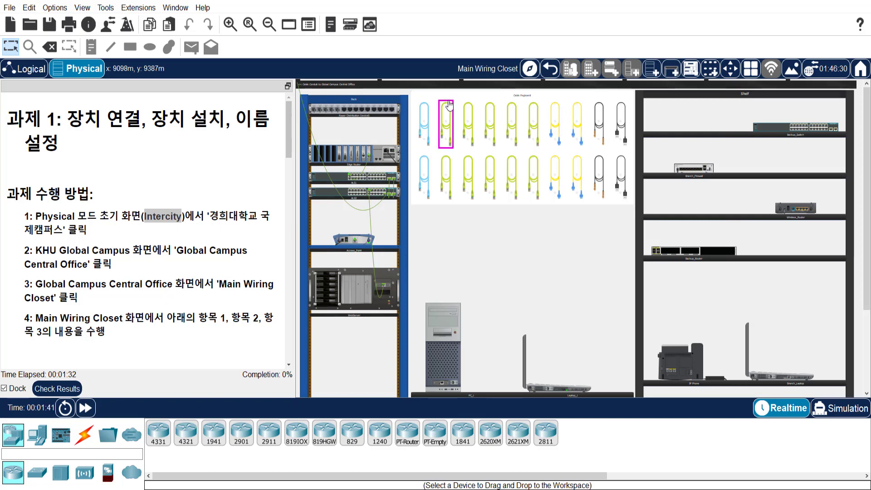
drag(457, 68, 519, 68)
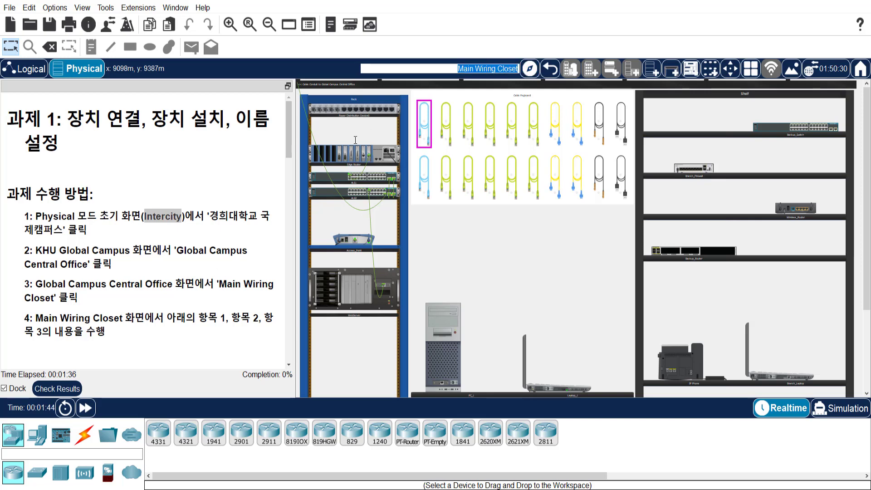
Step: Following 항목 1 of the instructions, take a Copper Straight-Through cable from the Cable Pegboard and connect it to PC_1's FastEthernet0 port
drag(290, 146, 292, 168)
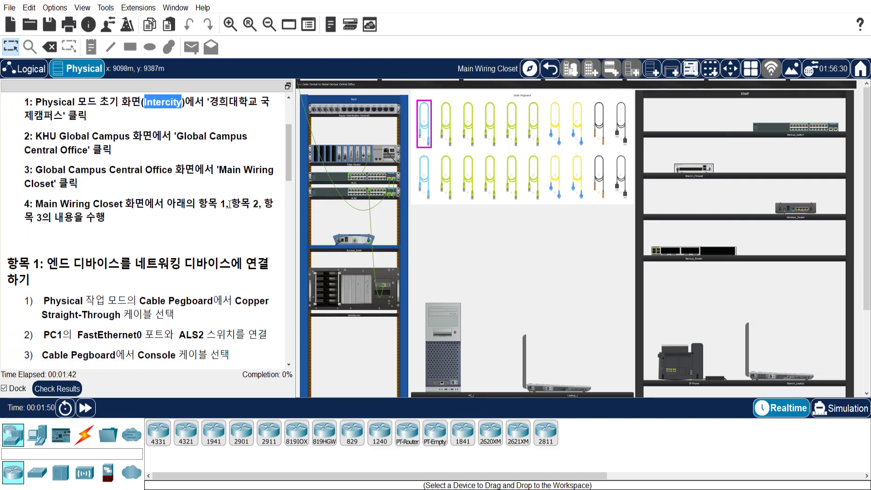
drag(289, 165, 288, 195)
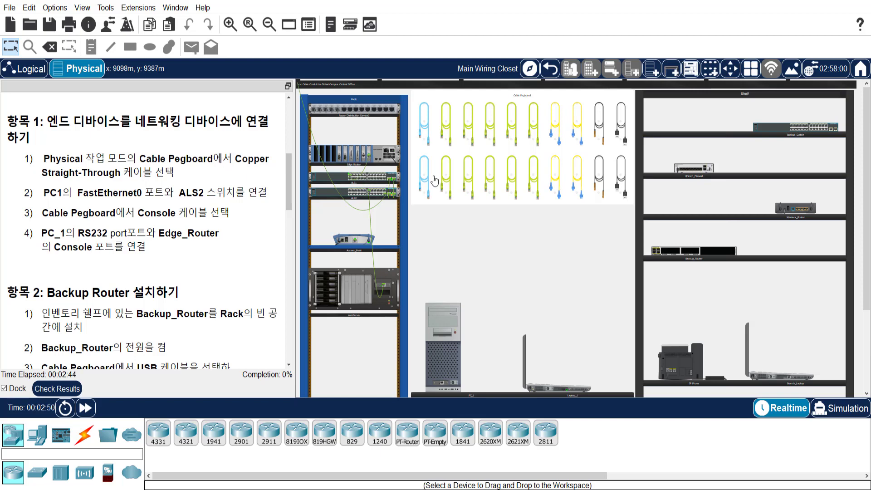
click(446, 134)
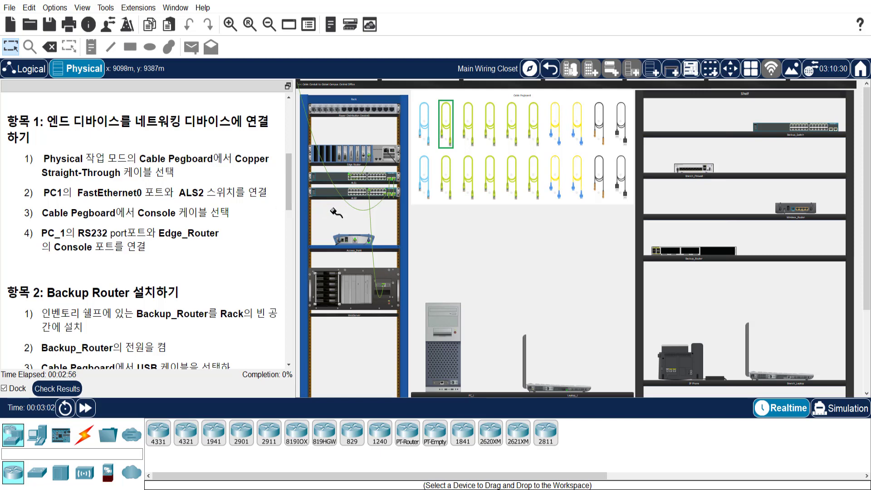
scroll(552, 286, down, 2)
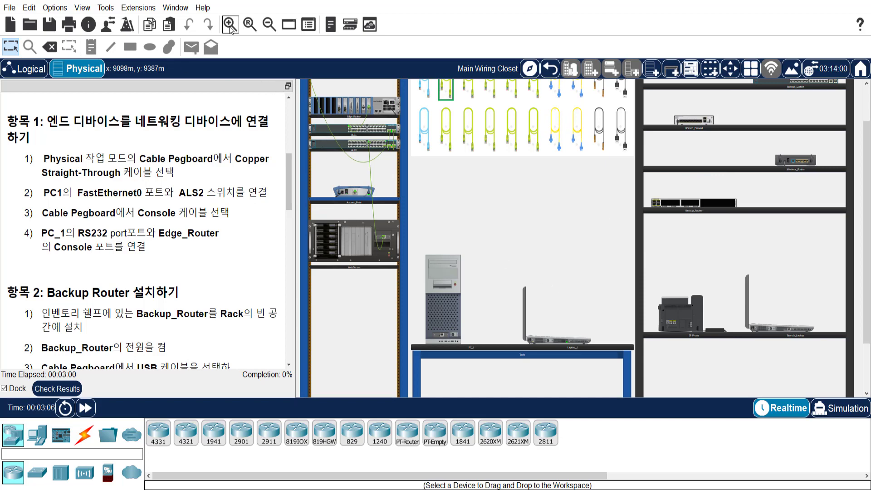
click(231, 28)
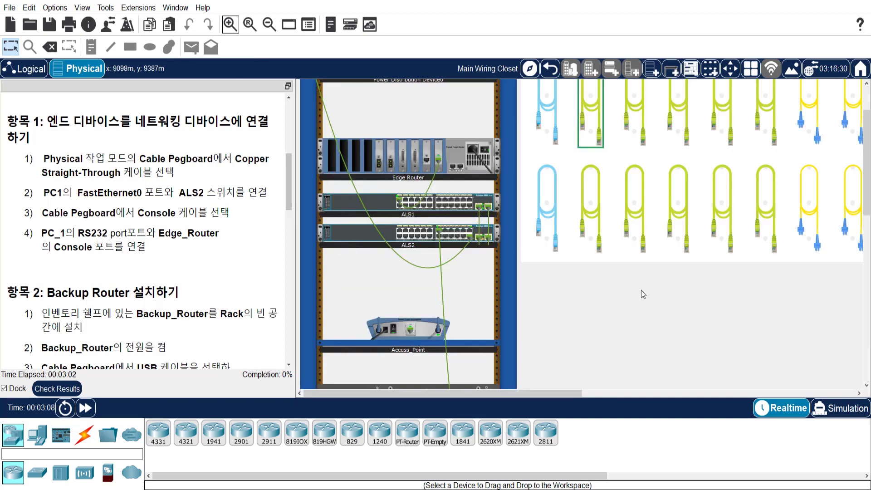
scroll(641, 290, down, 8)
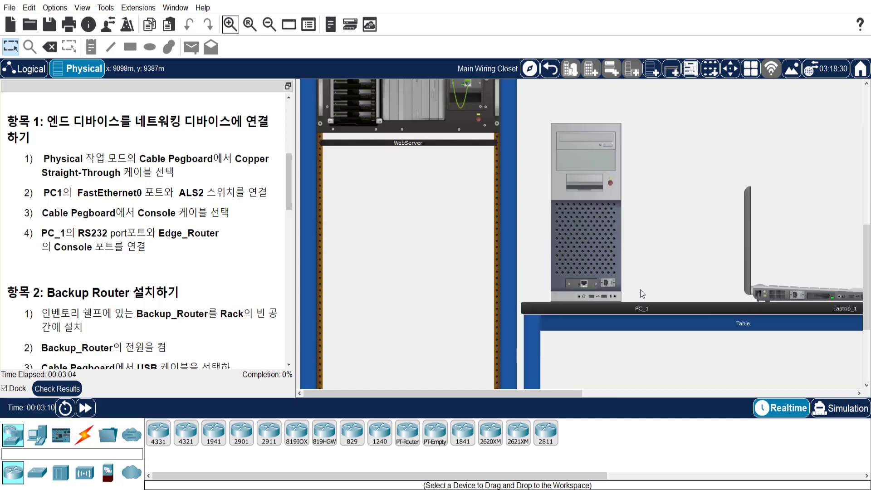
drag(513, 391, 563, 387)
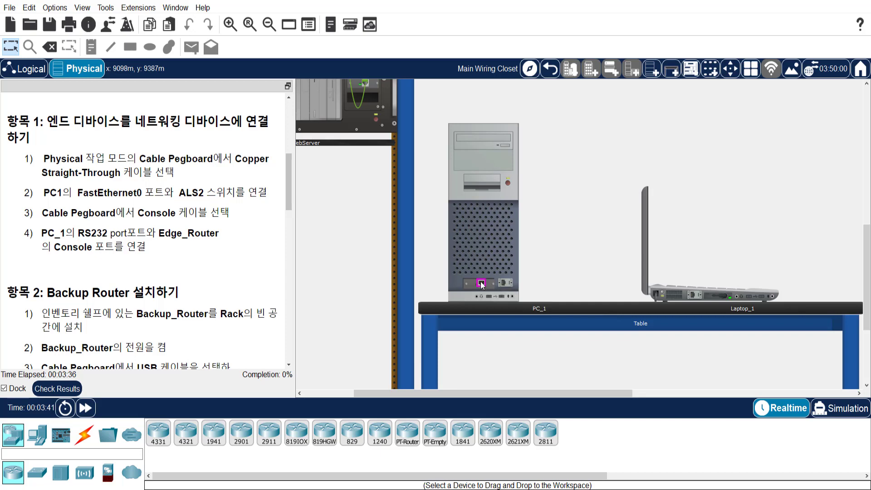
click(481, 282)
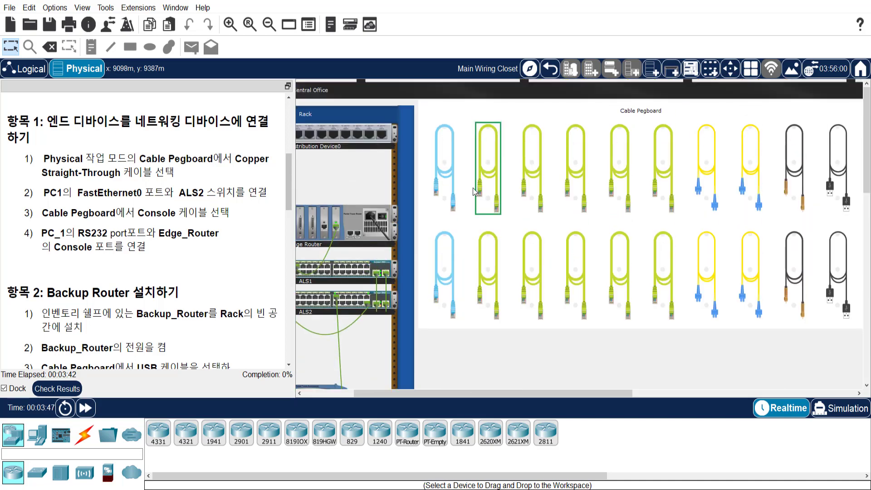
Step: Connect the other end of the Copper Straight-Through cable to a free port on the ALS2 switch and inspect the cable run
click(489, 190)
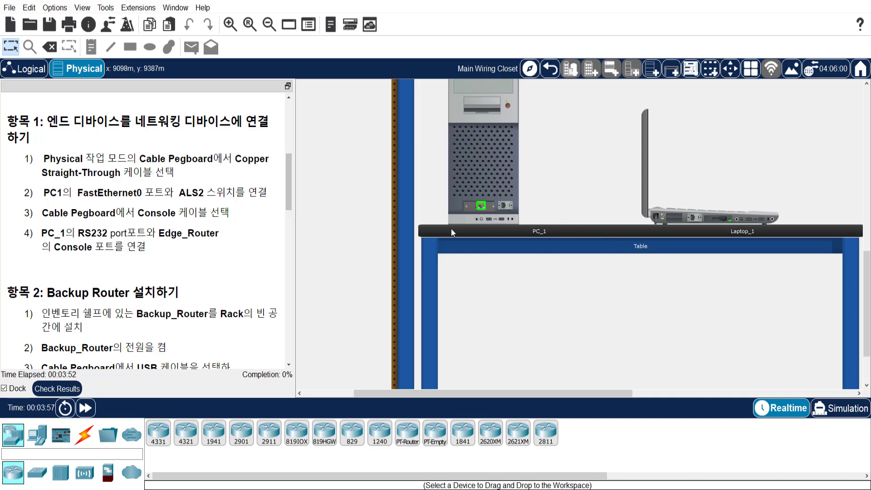
drag(451, 397, 406, 396)
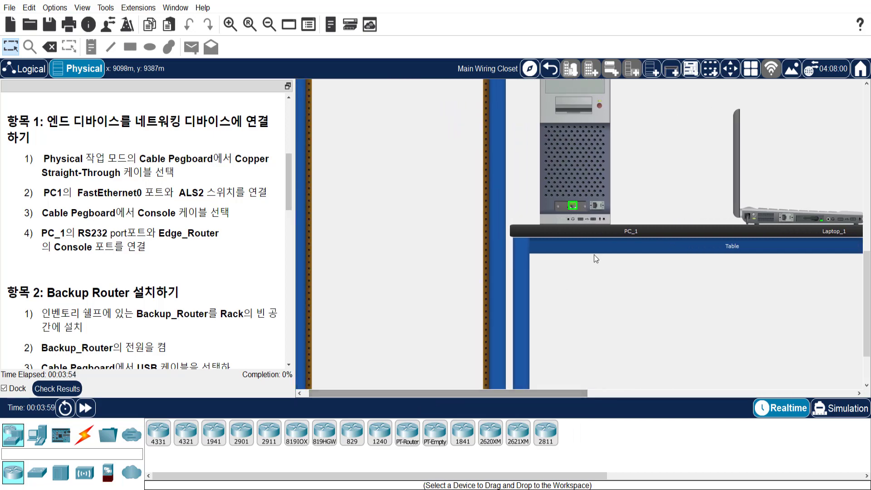
scroll(460, 281, up, 3)
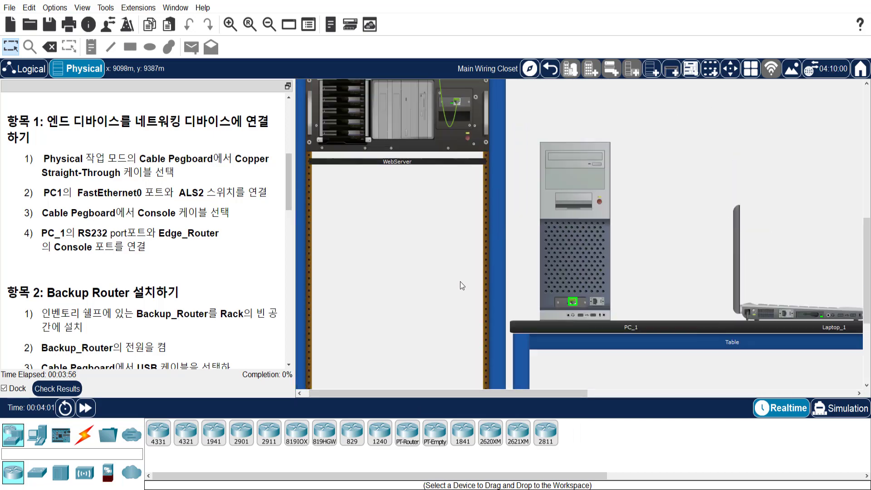
scroll(437, 301, up, 6)
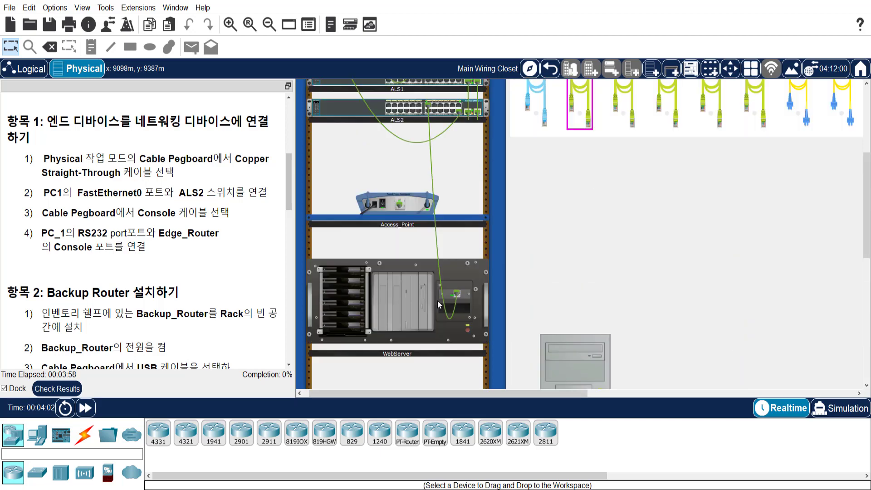
scroll(438, 300, up, 5)
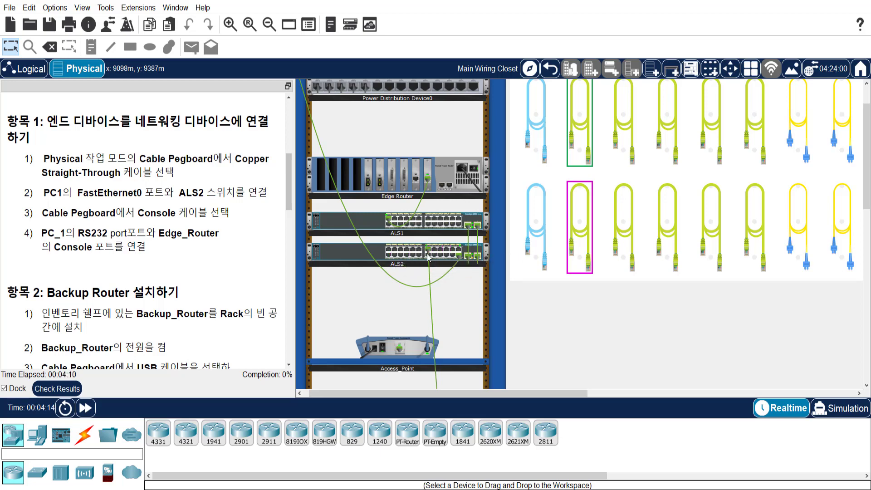
click(407, 251)
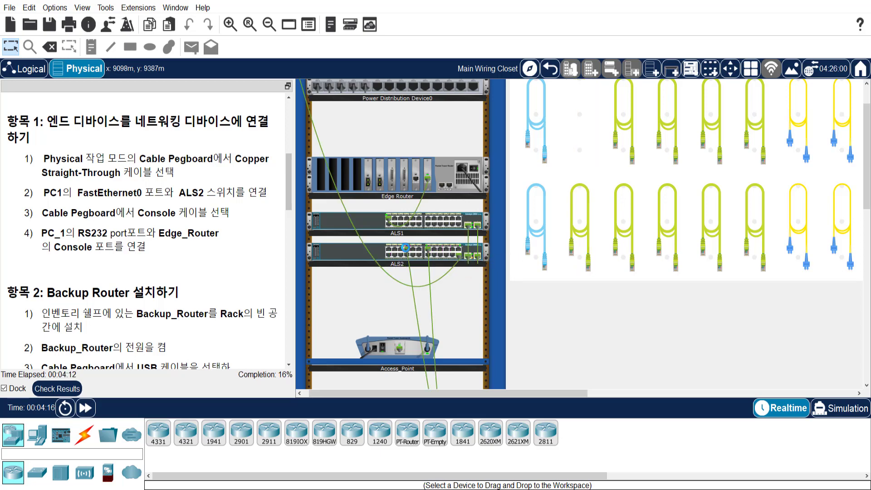
scroll(507, 305, down, 2)
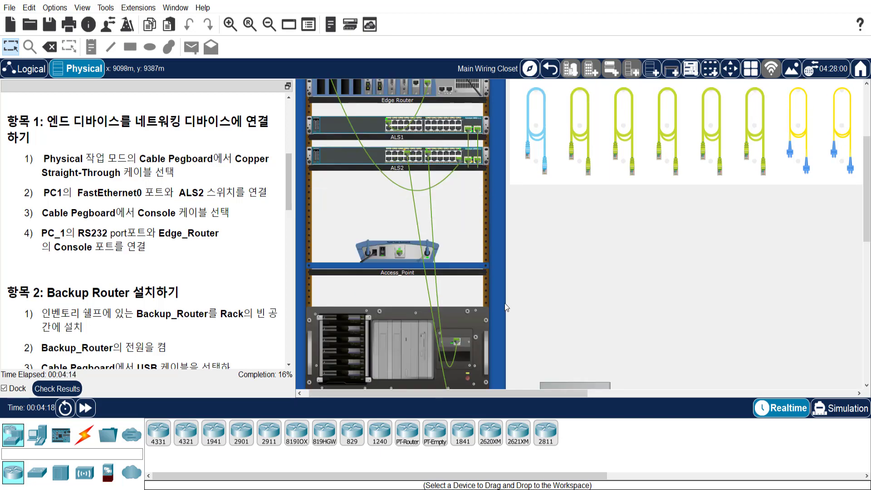
click(250, 24)
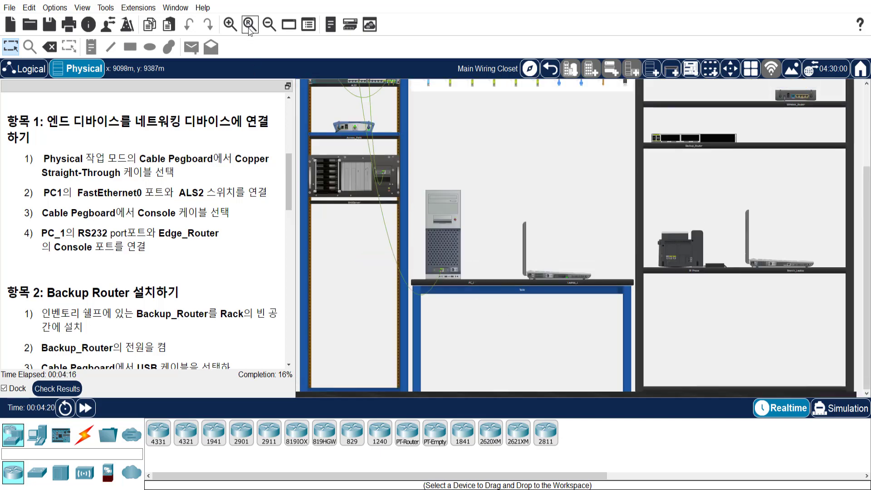
scroll(475, 172, up, 1)
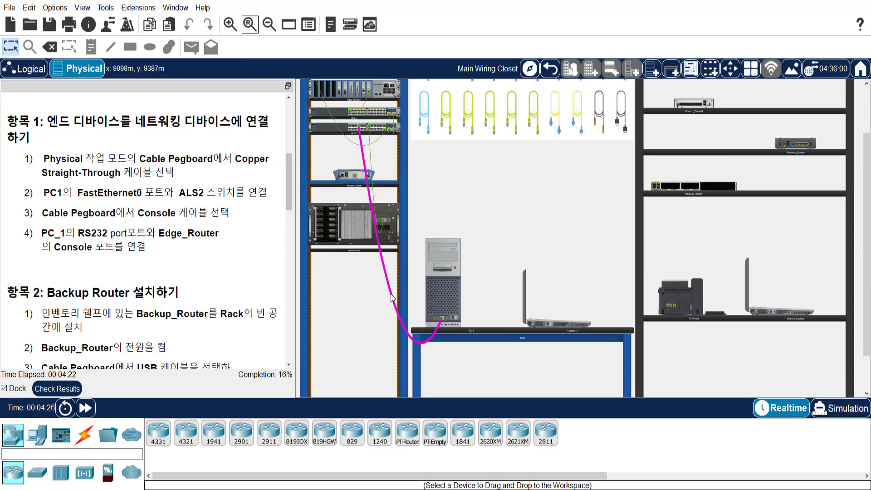
mouse_move(392, 298)
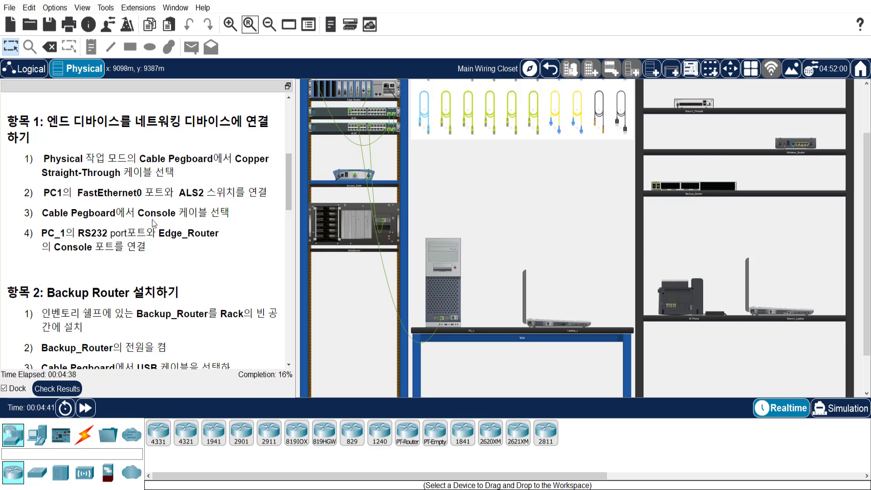
Step: Take a Console cable from the Cable Pegboard and connect it to the RS232 port of PC_1
scroll(443, 197, up, 2)
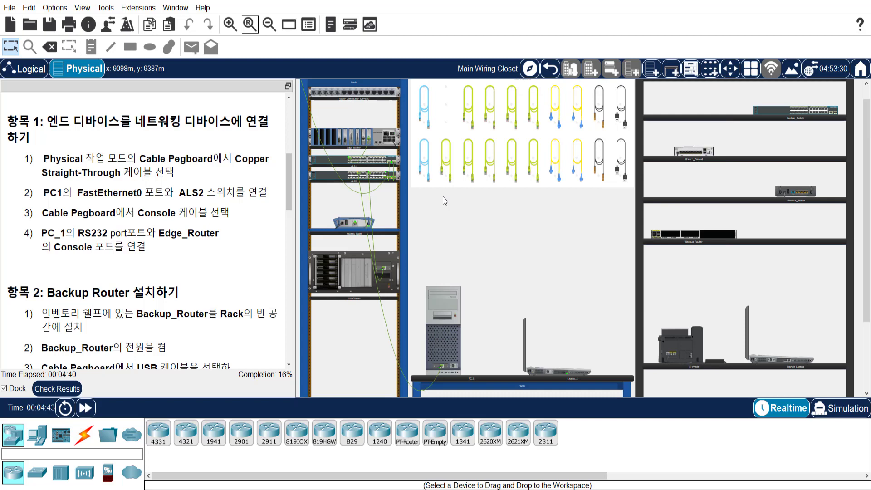
click(430, 174)
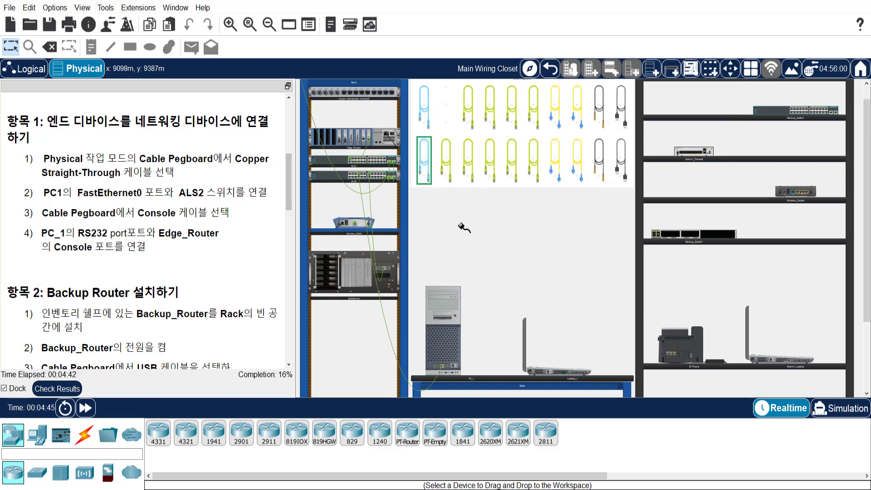
scroll(462, 227, down, 2)
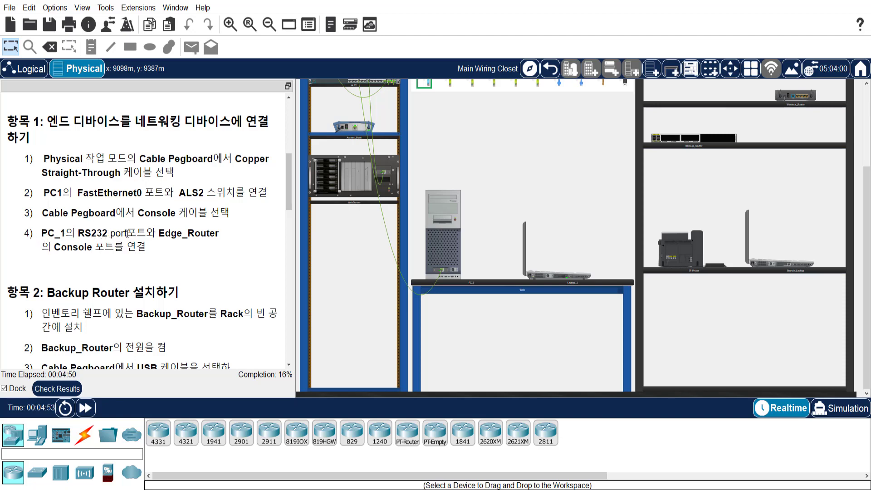
click(453, 269)
Step: Connect the other end of the Console cable to the Console port of Edge Router in the rack
scroll(361, 275, up, 2)
scroll(363, 275, up, 2)
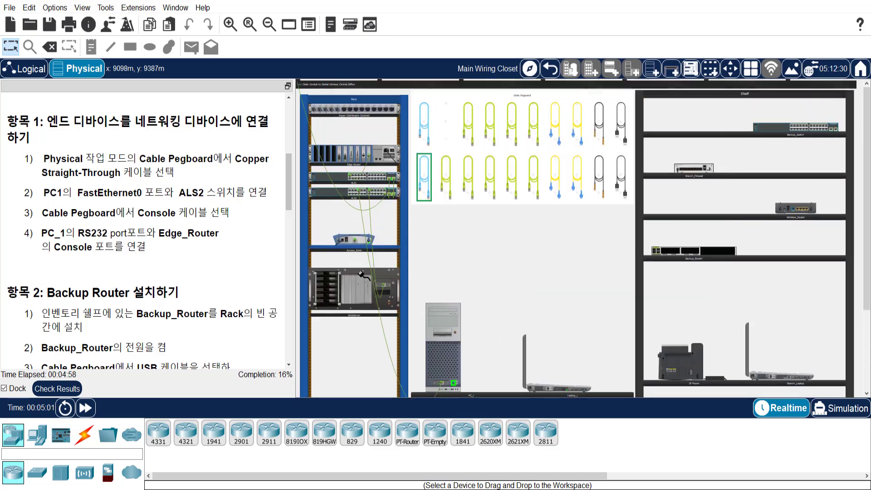
click(231, 23)
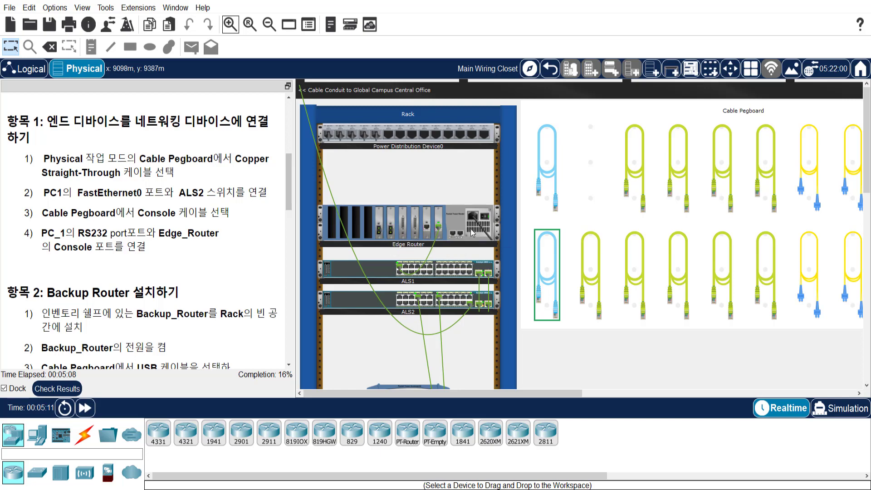
right_click(368, 213)
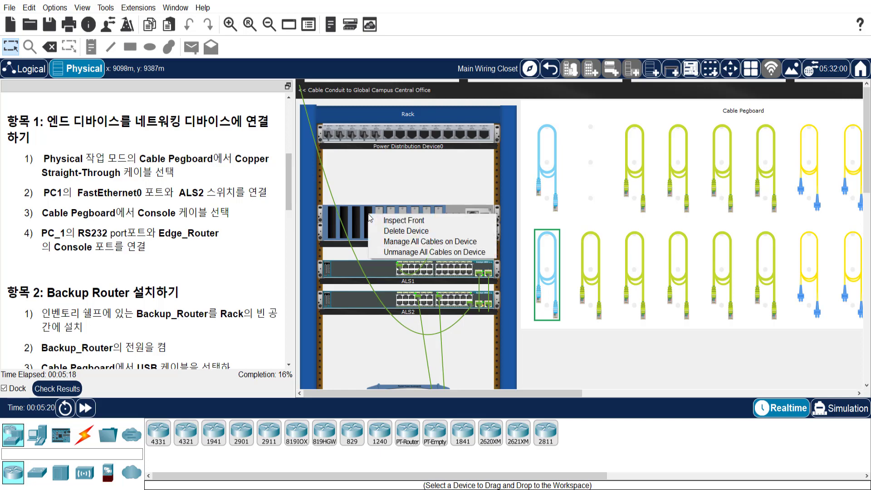
click(413, 222)
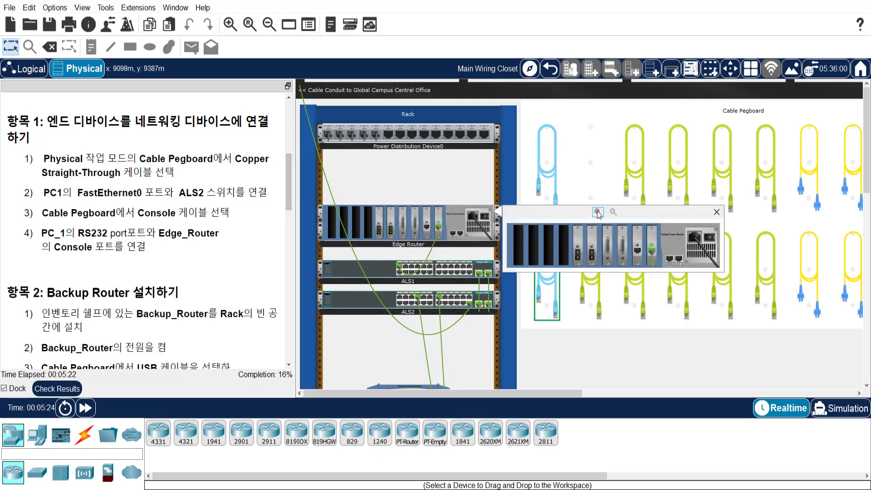
drag(571, 394, 625, 385)
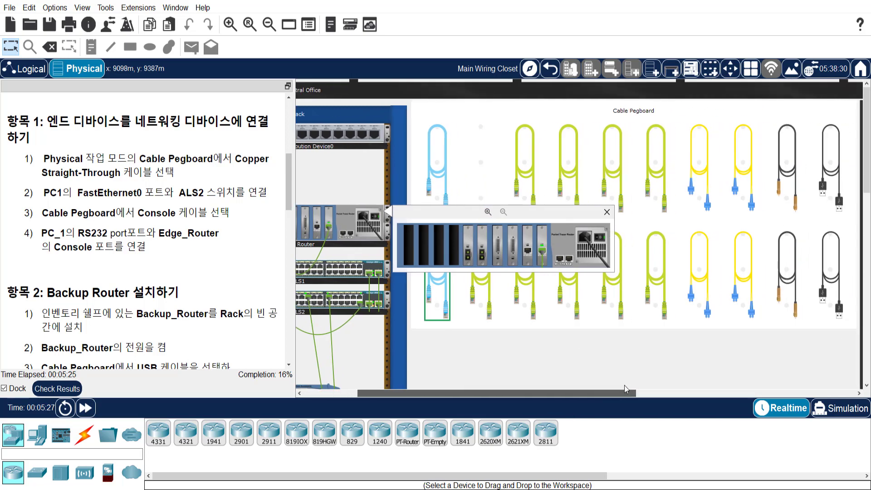
click(489, 212)
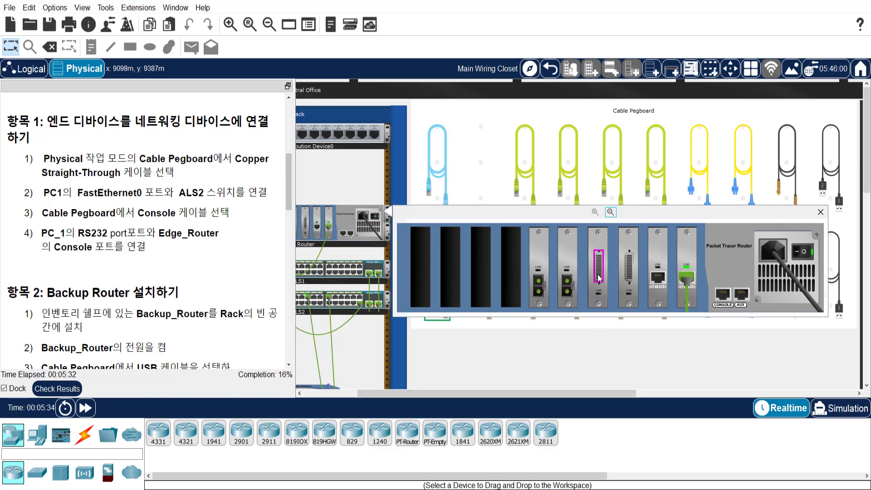
click(723, 296)
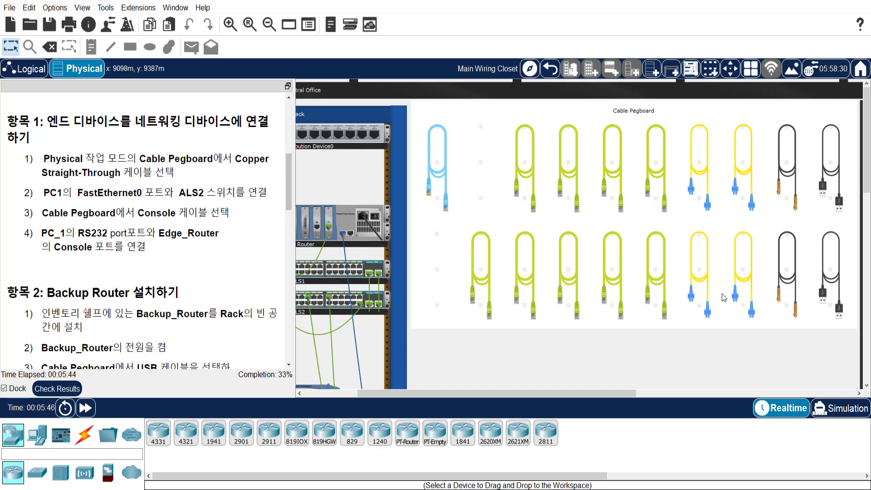
Step: Check the Console cable run between PC_1 and Edge Router, and bring 항목 2 of the instructions into view
click(250, 25)
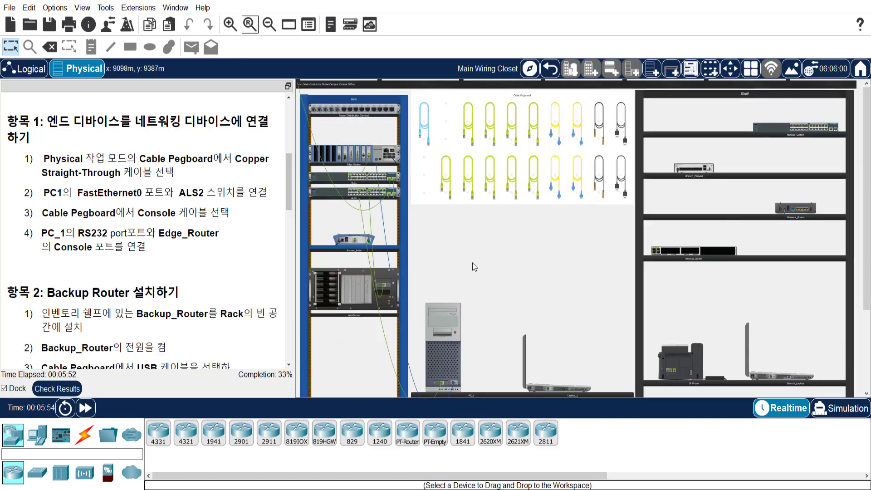
scroll(473, 263, down, 1)
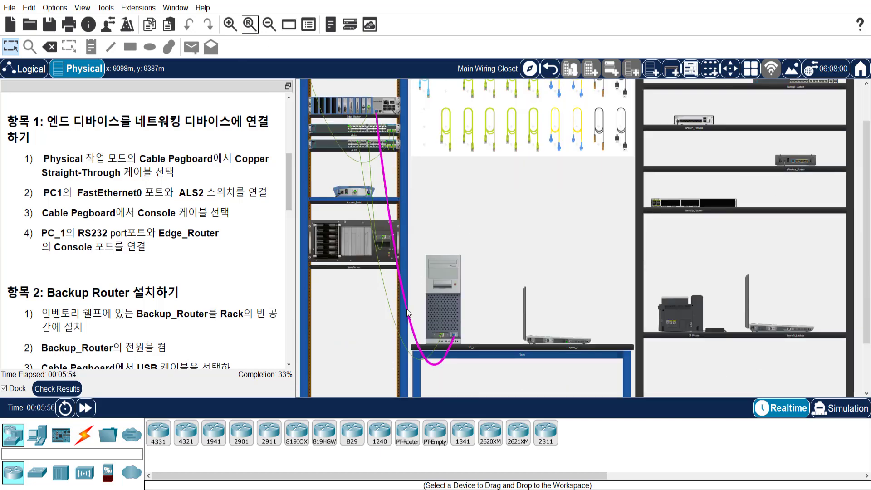
click(468, 130)
mouse_move(386, 186)
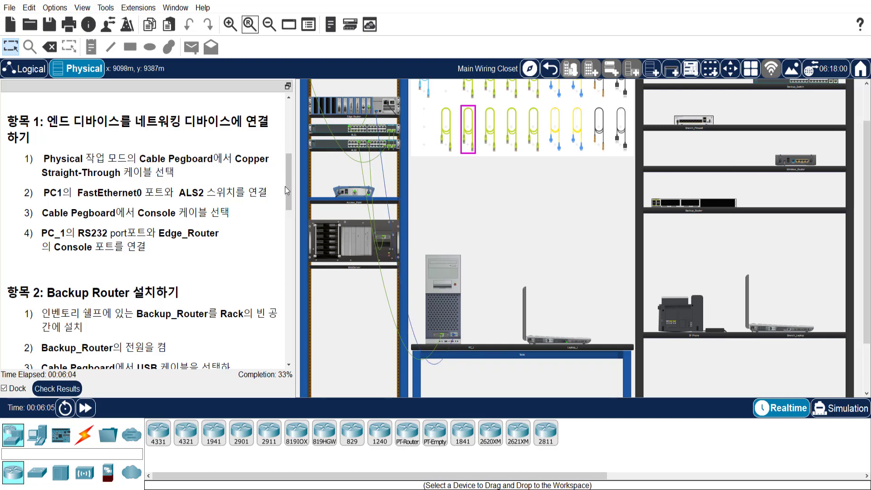
drag(289, 185, 288, 220)
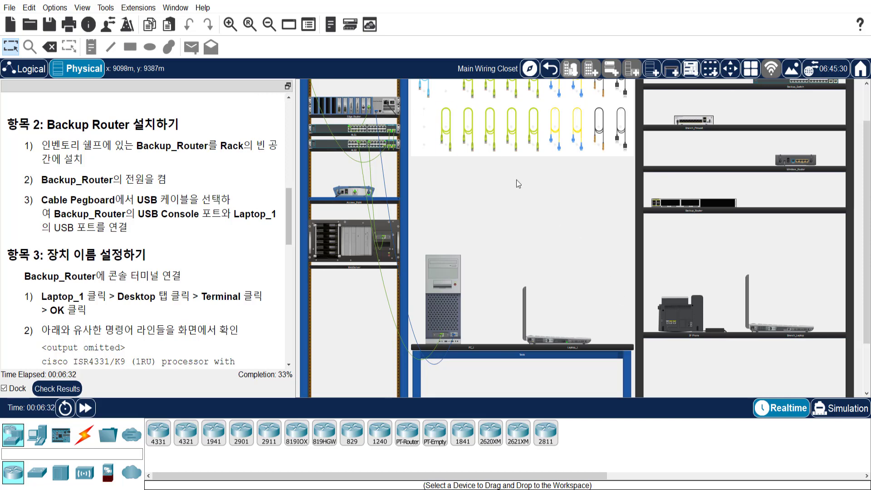
click(230, 24)
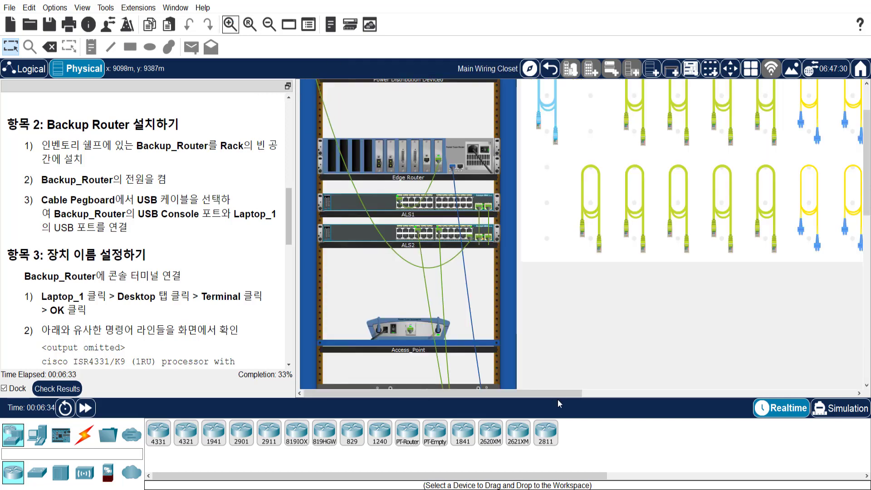
drag(564, 396, 736, 391)
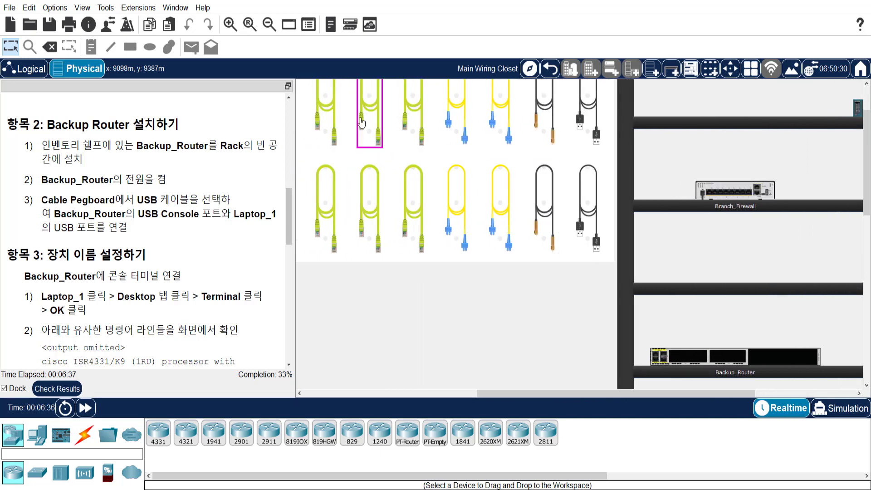
click(250, 24)
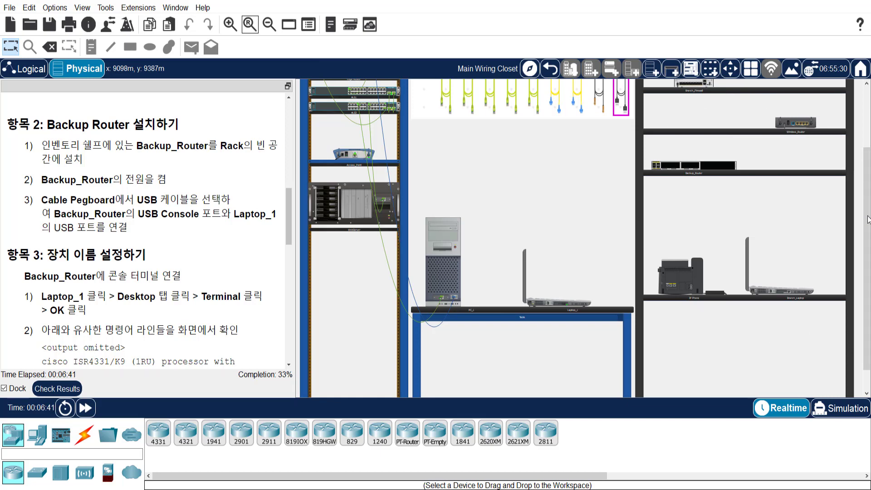
click(233, 26)
drag(499, 391, 783, 376)
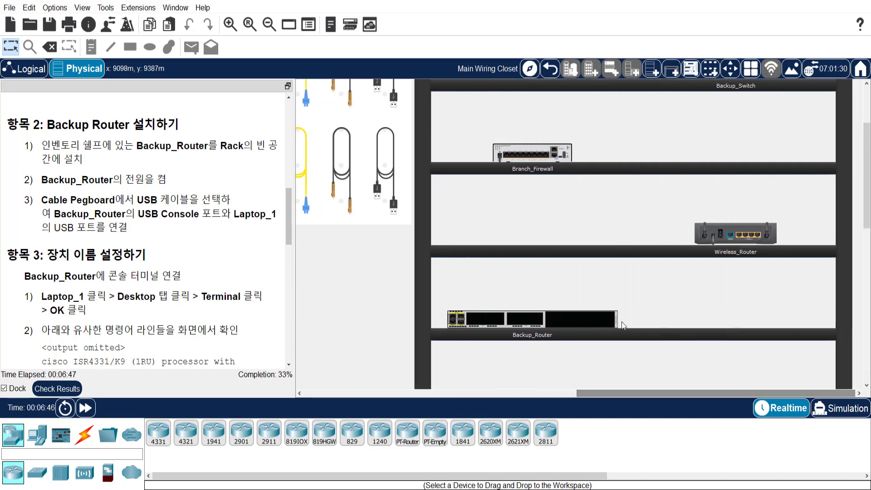
mouse_move(528, 323)
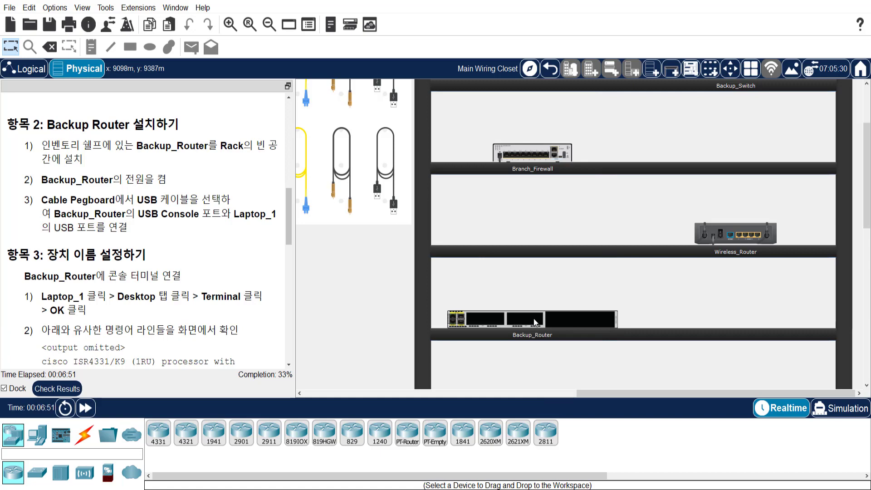
drag(531, 315, 415, 285)
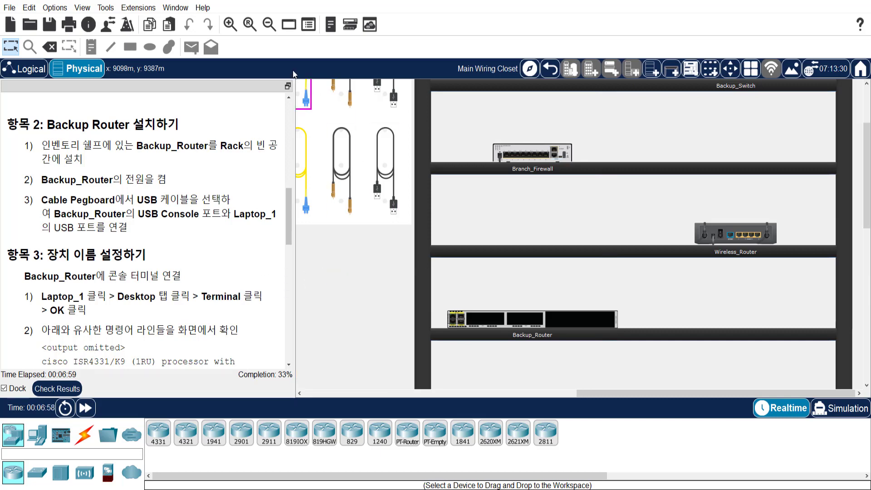
click(250, 25)
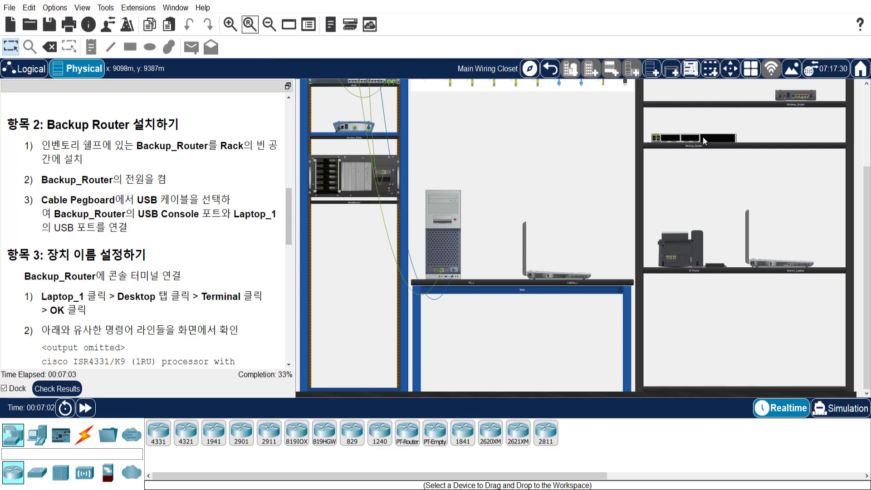
Step: Install Backup_Router from the inventory shelf into the empty rack space above Edge Router
scroll(868, 191, up, 3)
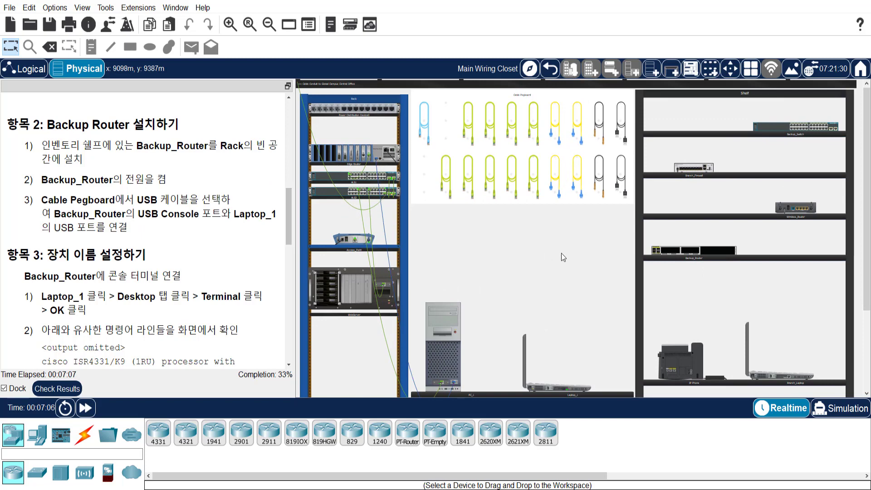
drag(686, 250, 348, 137)
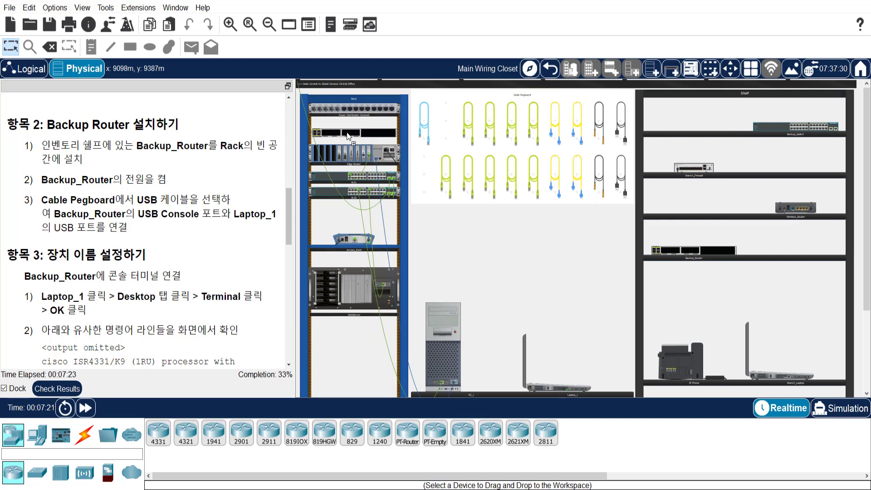
drag(347, 133, 346, 132)
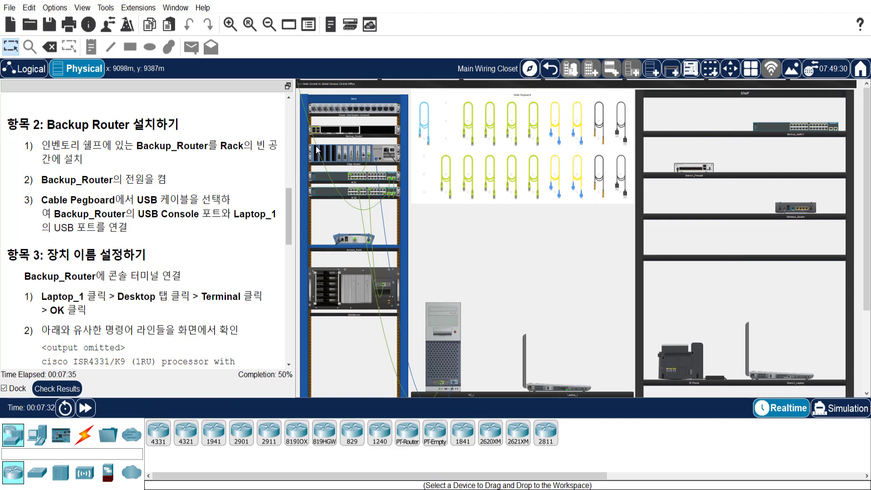
Step: Inspect Backup_Router up close, flip it to its rear side and turn on its power
right_click(340, 132)
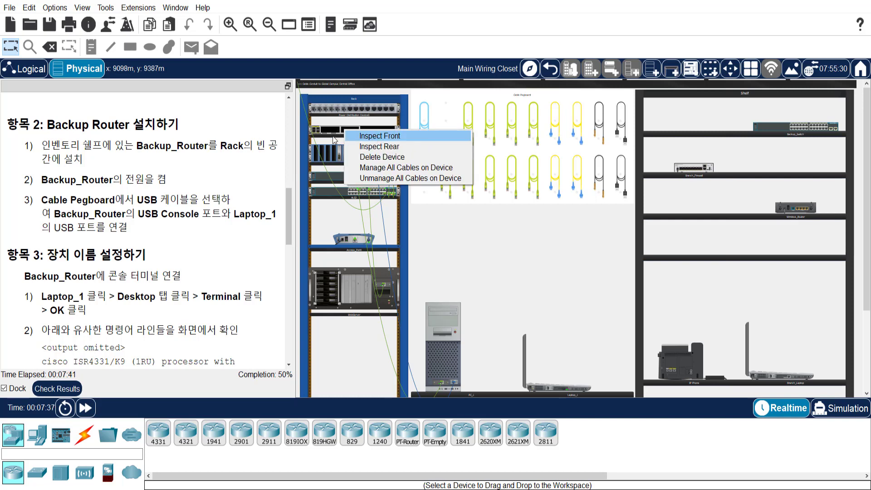
right_click(326, 130)
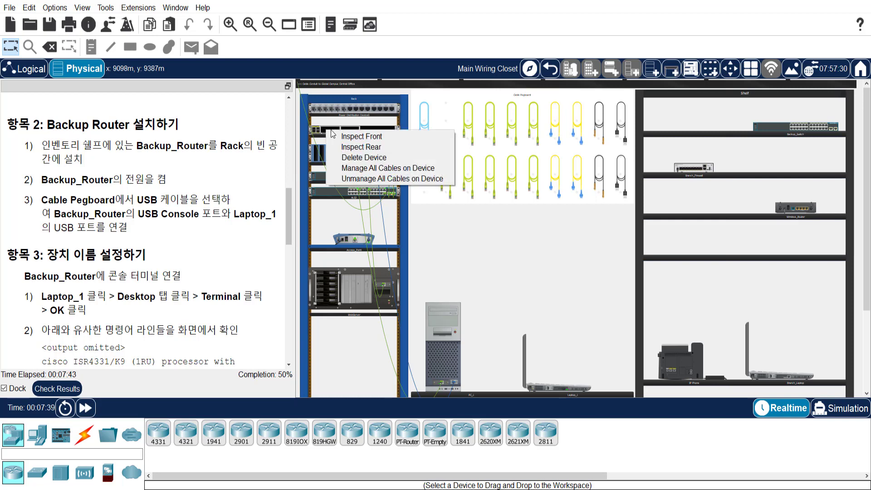
click(354, 138)
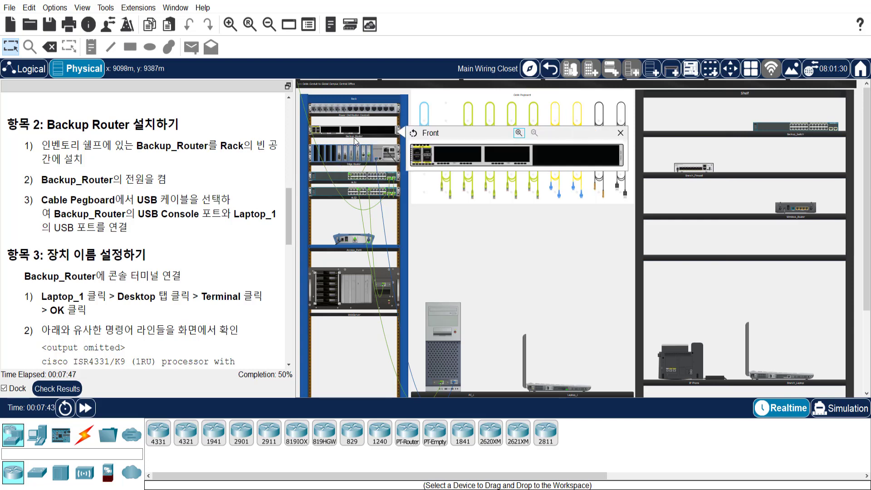
click(519, 133)
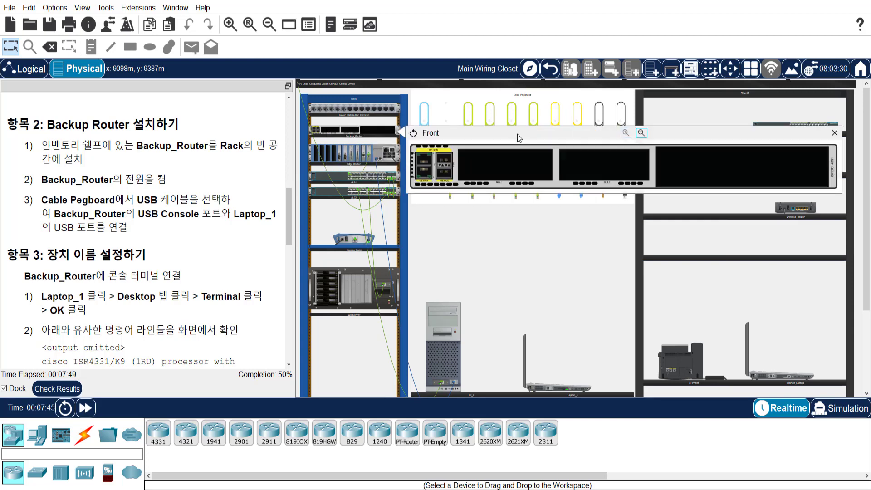
click(600, 196)
click(414, 133)
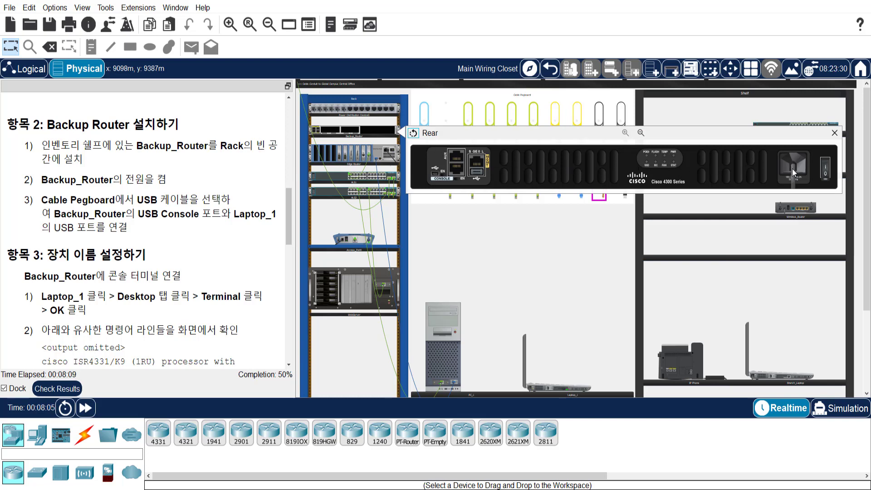
click(827, 169)
click(835, 132)
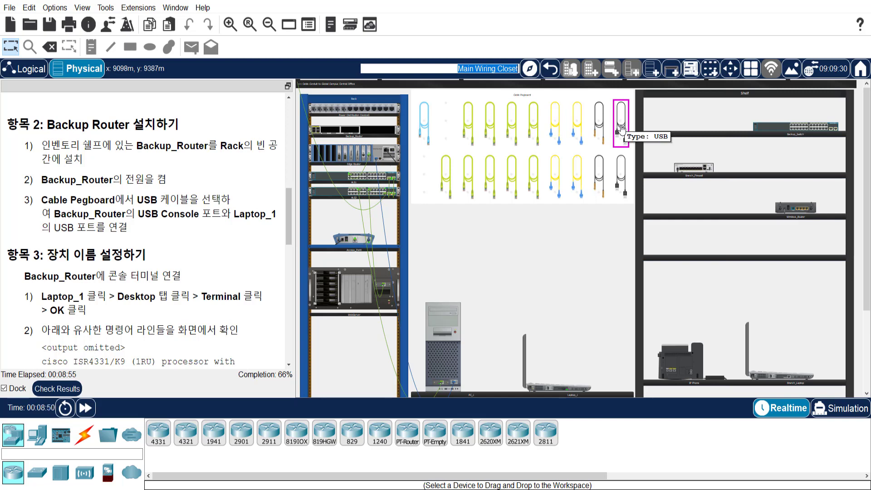
Step: Take a USB cable from the Cable Pegboard and connect it to the USB Console port on the rear of Backup_Router
click(622, 130)
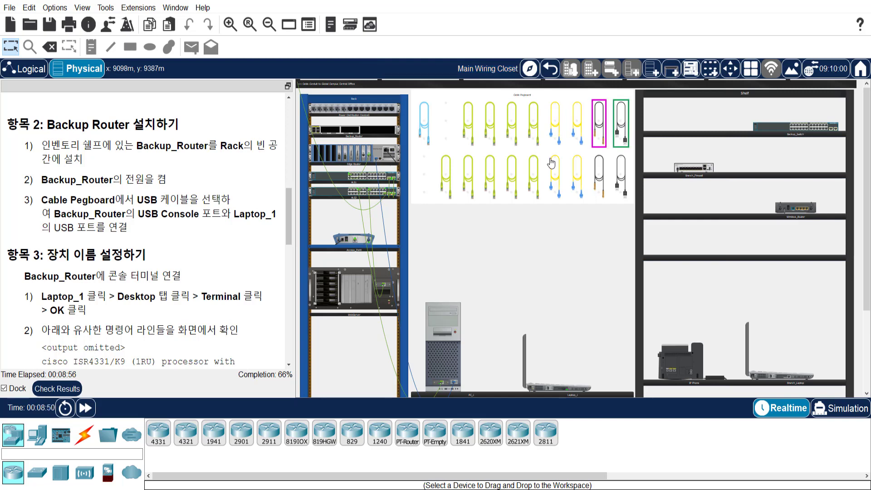
click(327, 132)
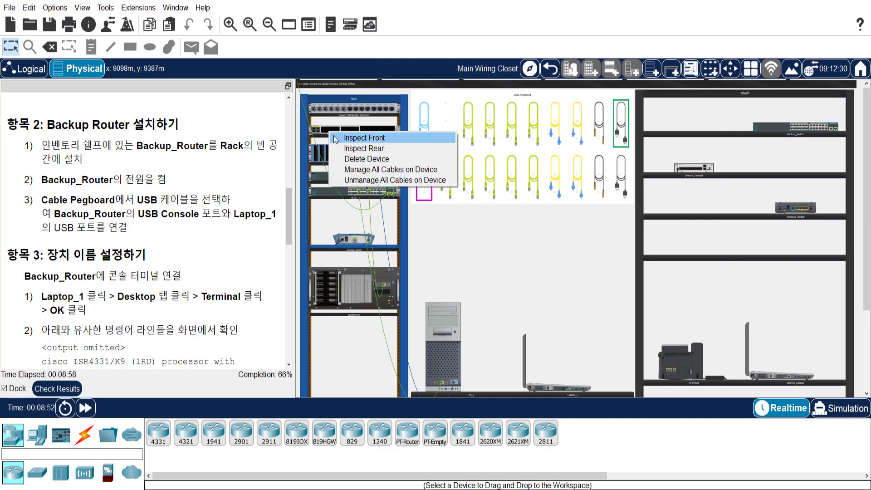
click(366, 138)
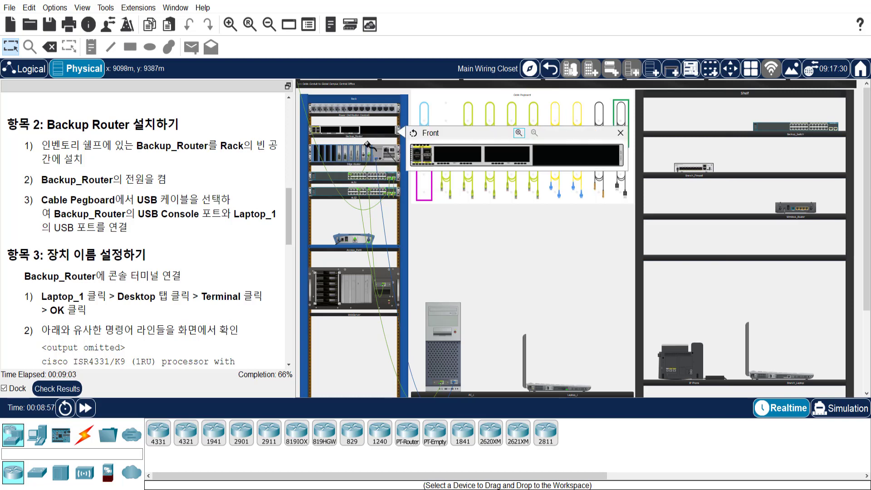
click(520, 133)
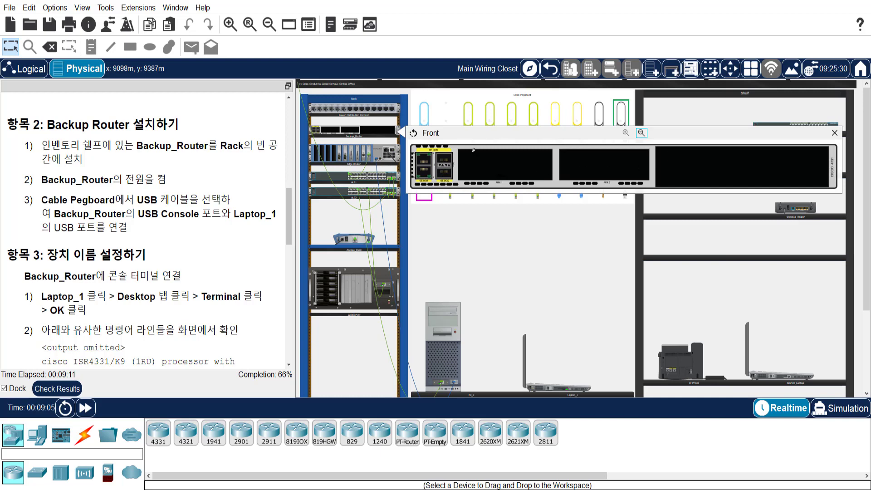
click(413, 133)
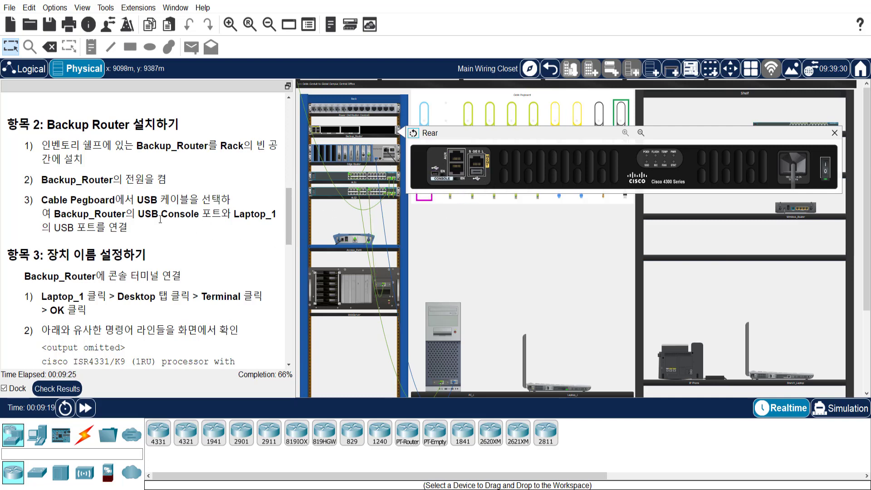
drag(138, 214, 224, 213)
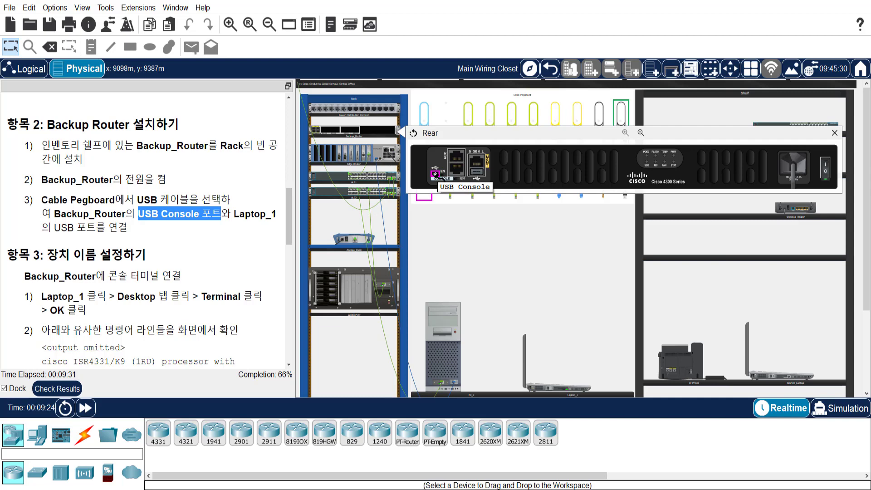
click(436, 174)
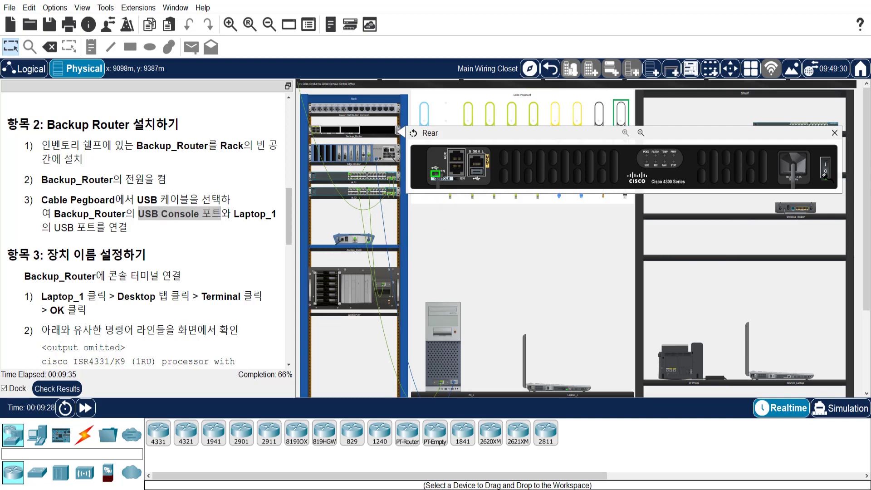
Step: Plug the free end of the USB cable into Laptop_1's USB port and check the cable run from Backup_Router
scroll(858, 305, down, 3)
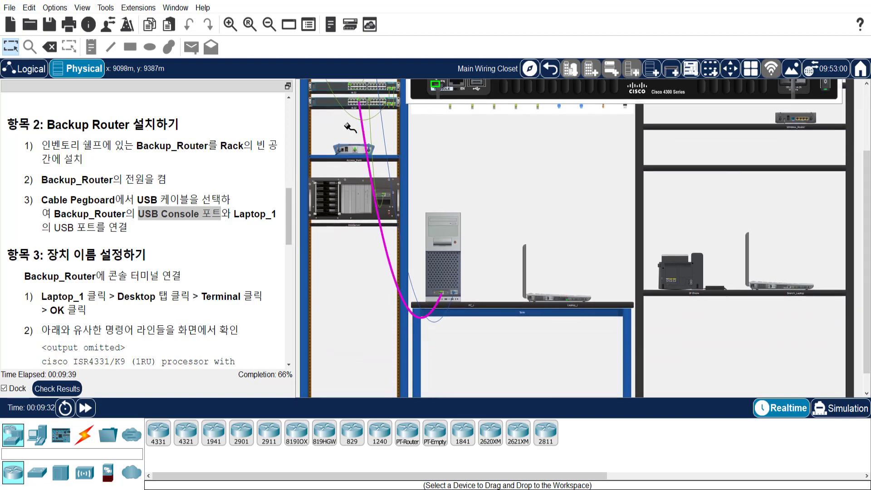
click(231, 25)
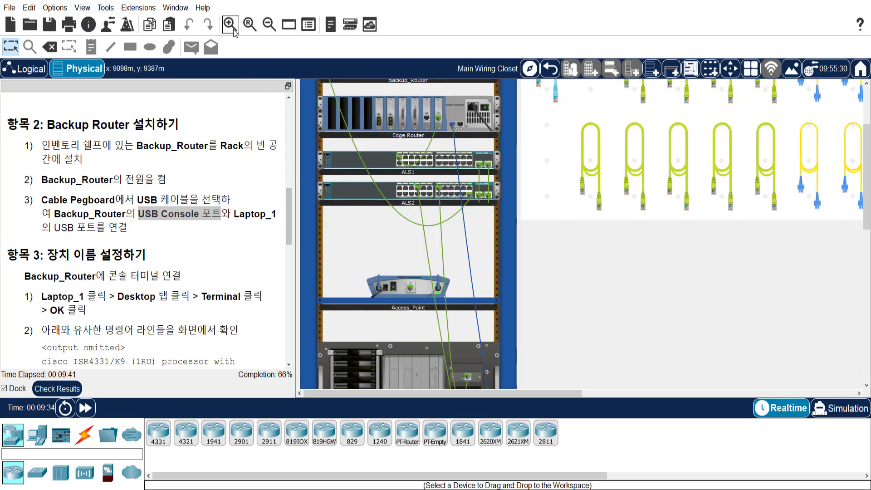
scroll(703, 267, down, 3)
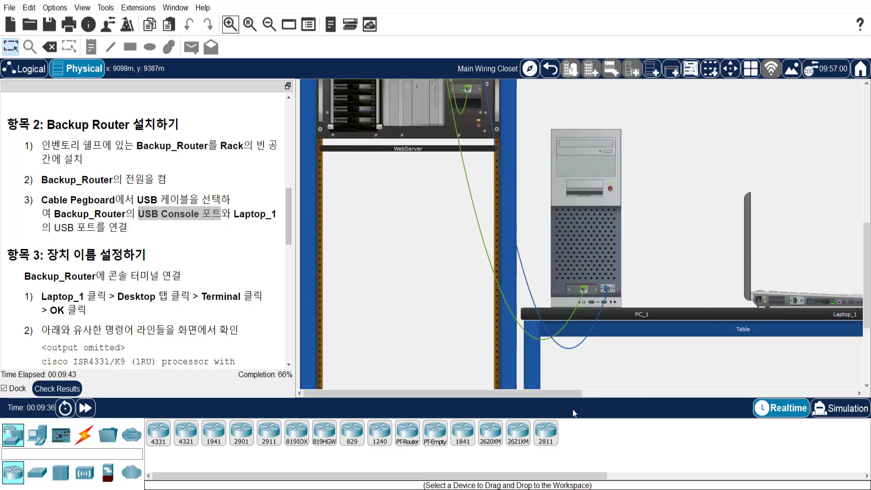
drag(568, 394, 742, 385)
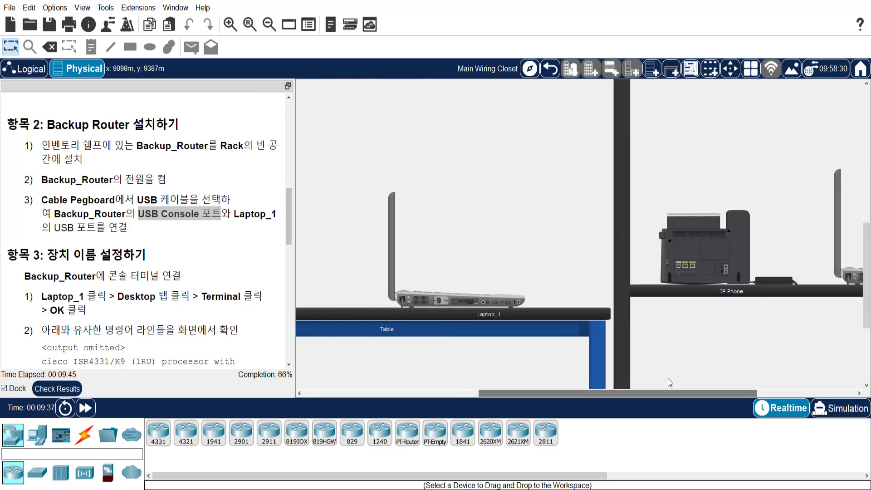
click(494, 303)
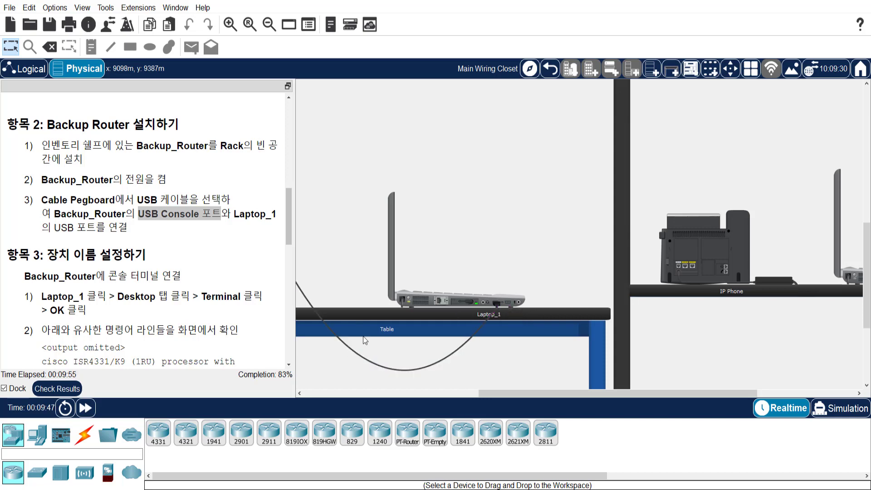
click(250, 25)
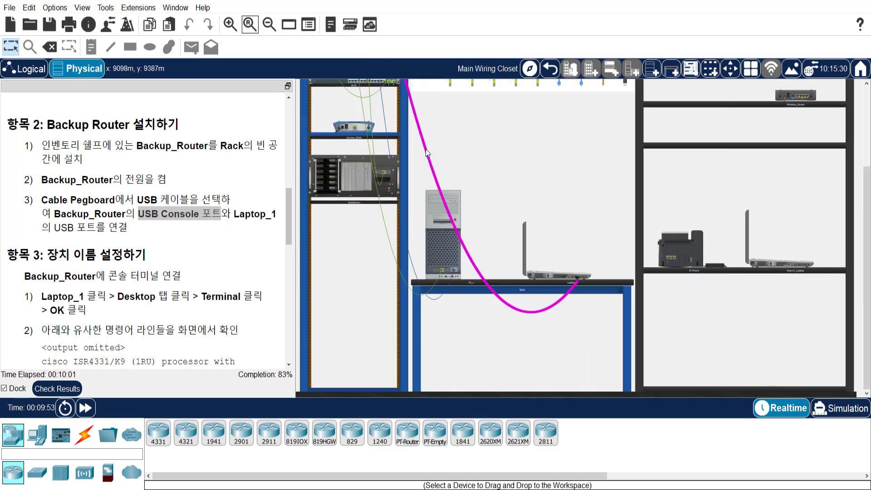
mouse_move(427, 153)
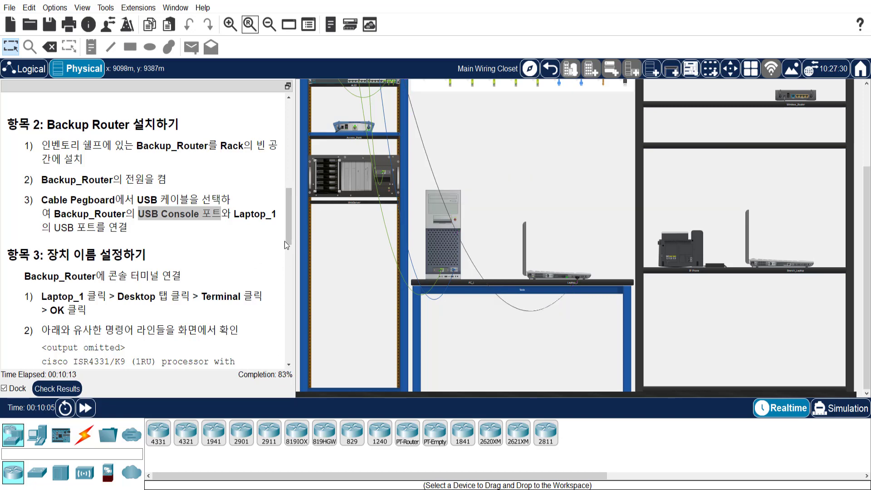
Step: Open a Terminal session on Laptop_1 with the default port configuration, as described in 항목 3 of the instructions
drag(290, 233, 288, 259)
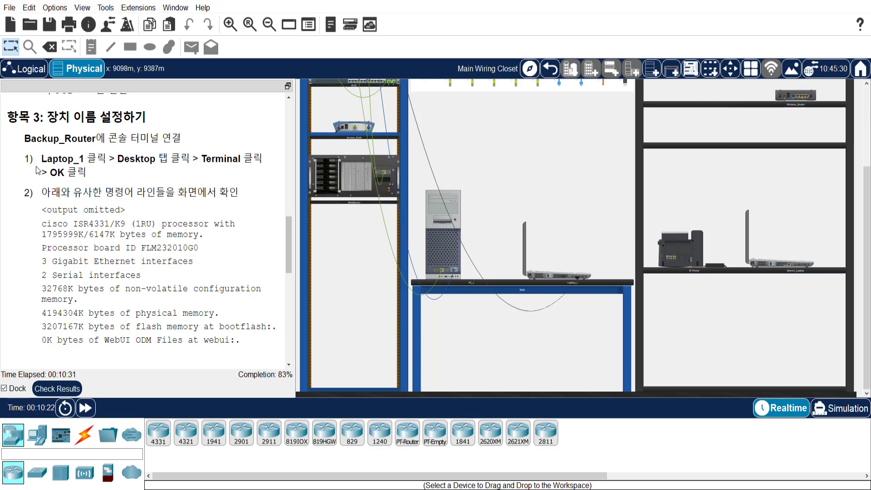
click(550, 277)
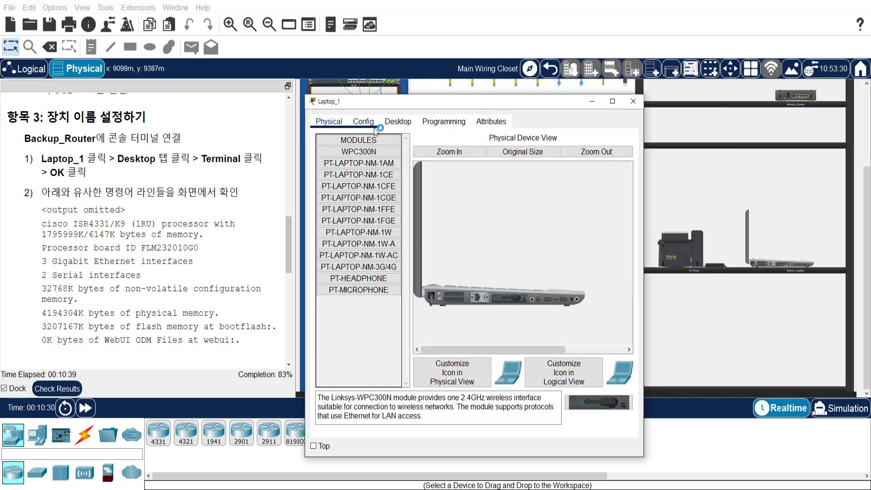
click(400, 122)
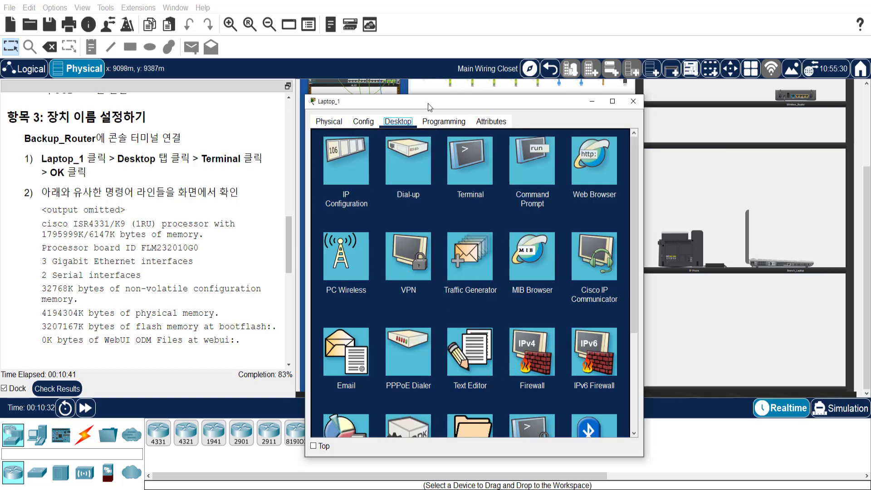
drag(431, 107, 427, 69)
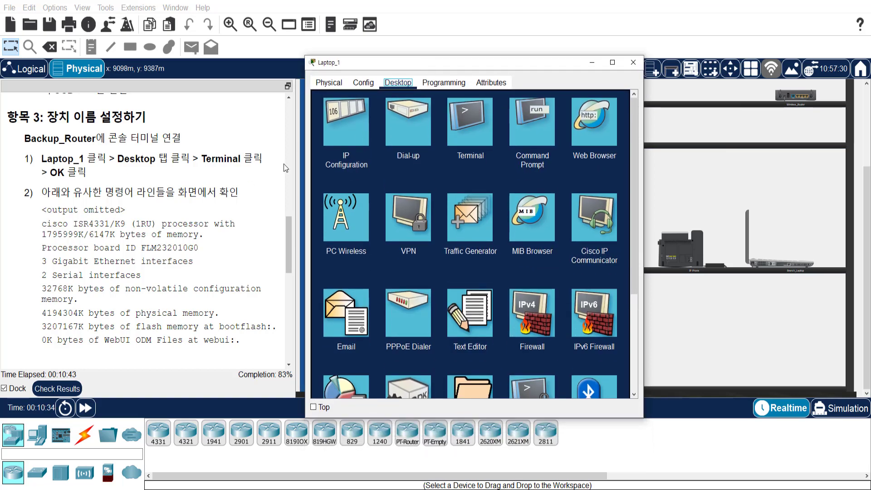
click(470, 121)
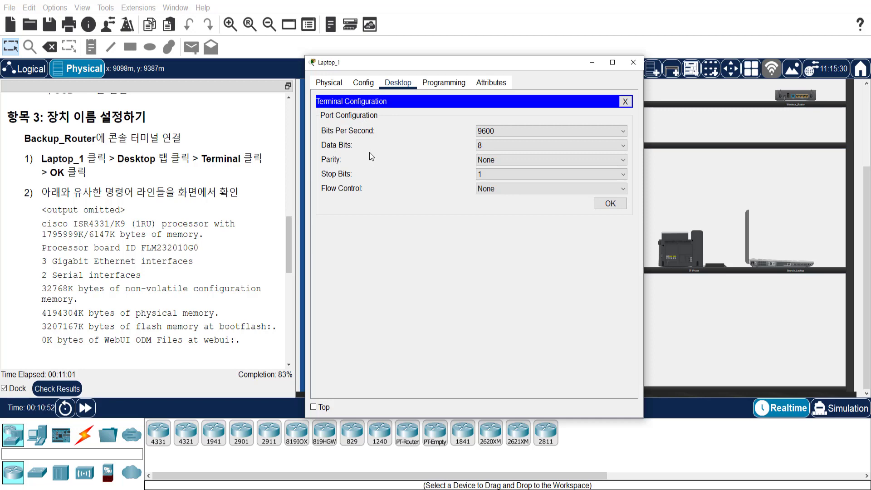
click(606, 203)
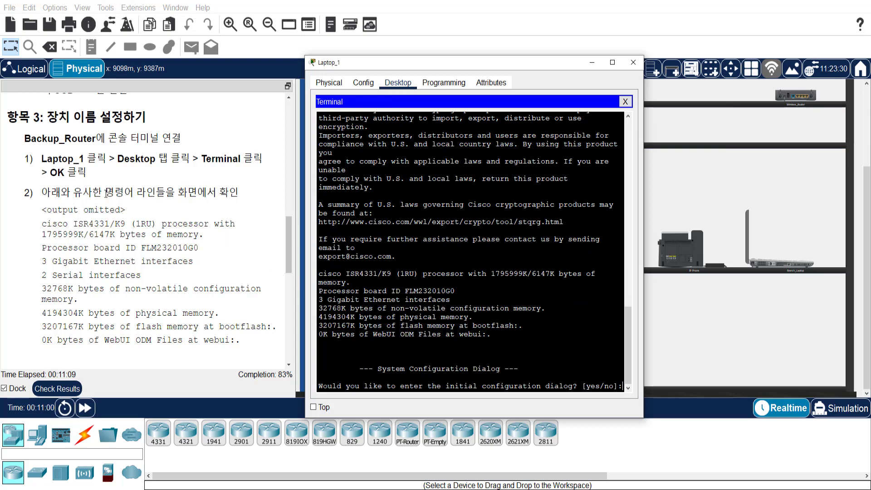
Step: Compare the expected startup output in step 2 of 항목 3 with the output in Laptop_1's terminal
click(41, 192)
drag(40, 193, 248, 341)
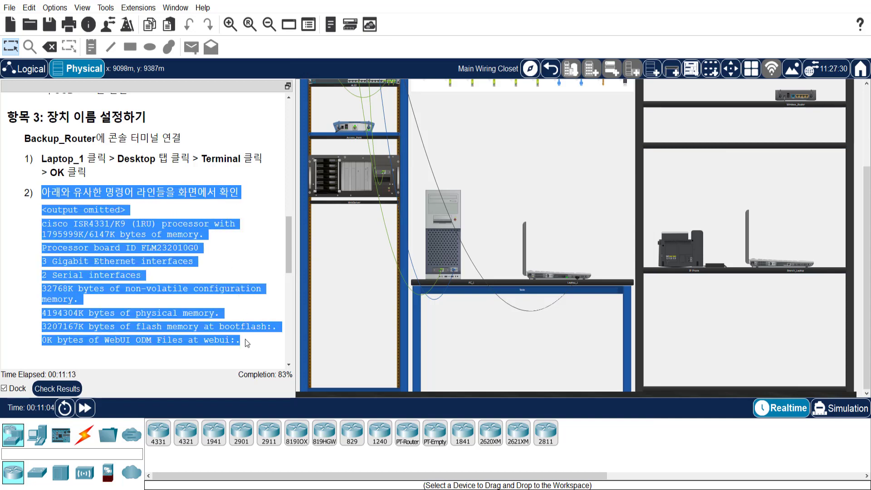
click(246, 257)
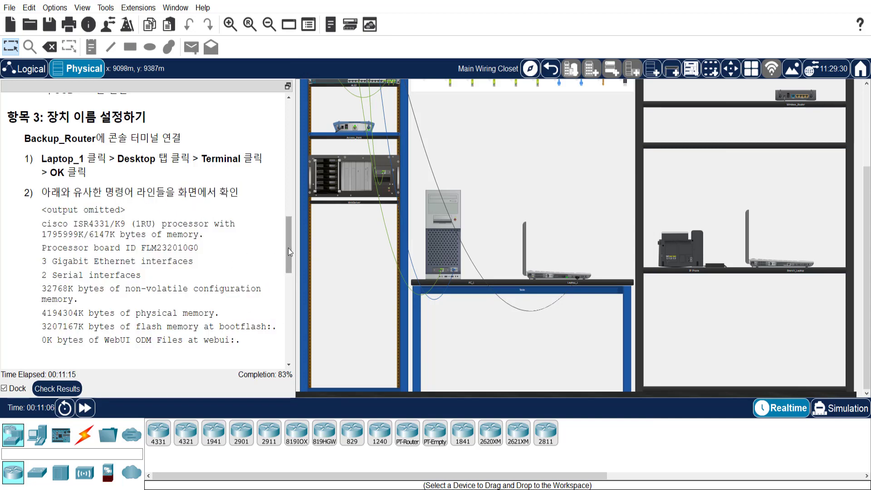
drag(288, 248, 289, 260)
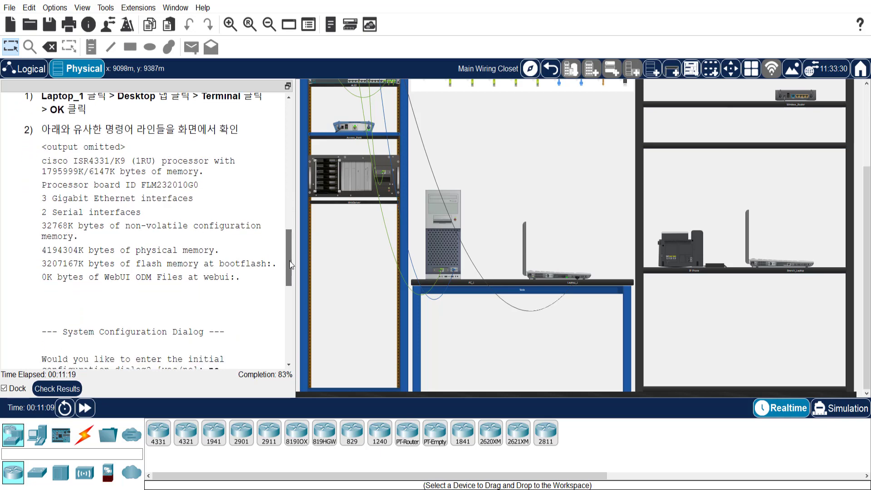
drag(290, 261, 289, 264)
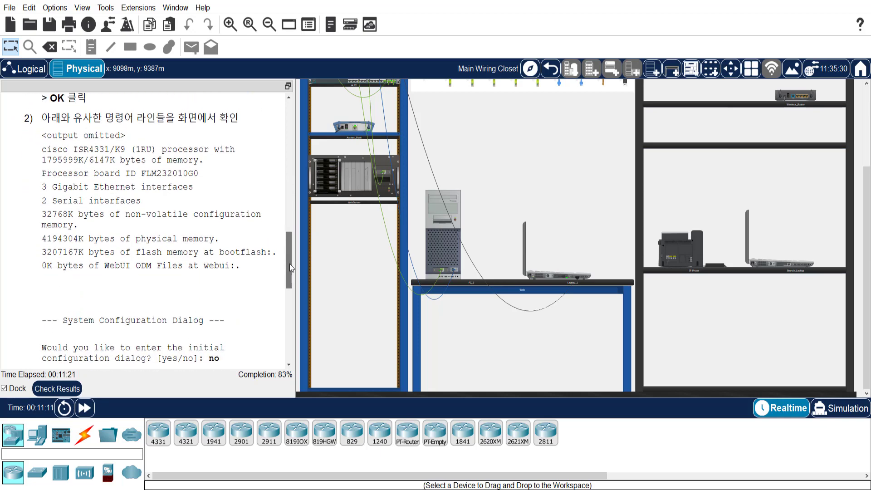
scroll(290, 266, down, 1)
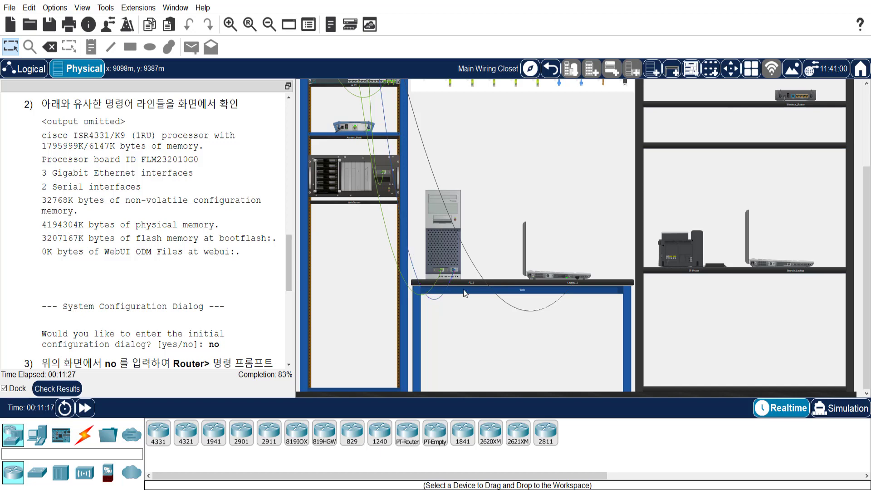
click(552, 272)
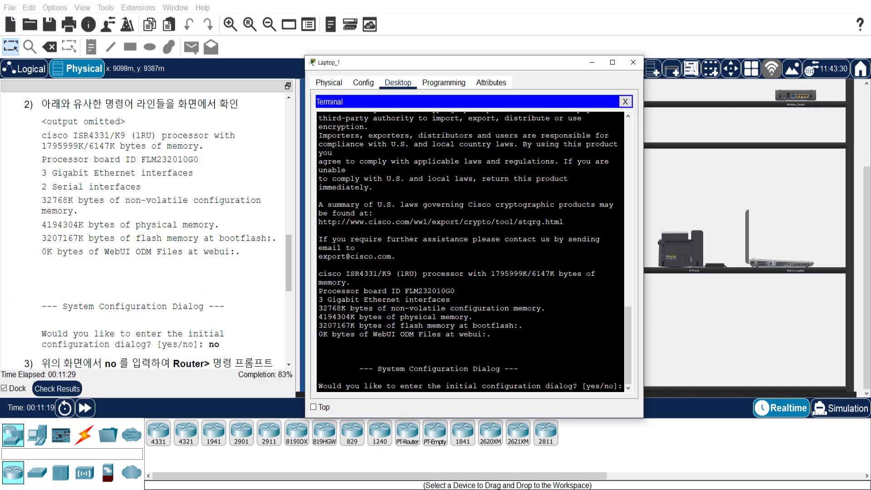
Step: Answer NO to the initial configuration dialog in Laptop_1's terminal, with the window widened for easier reading
drag(287, 260, 288, 291)
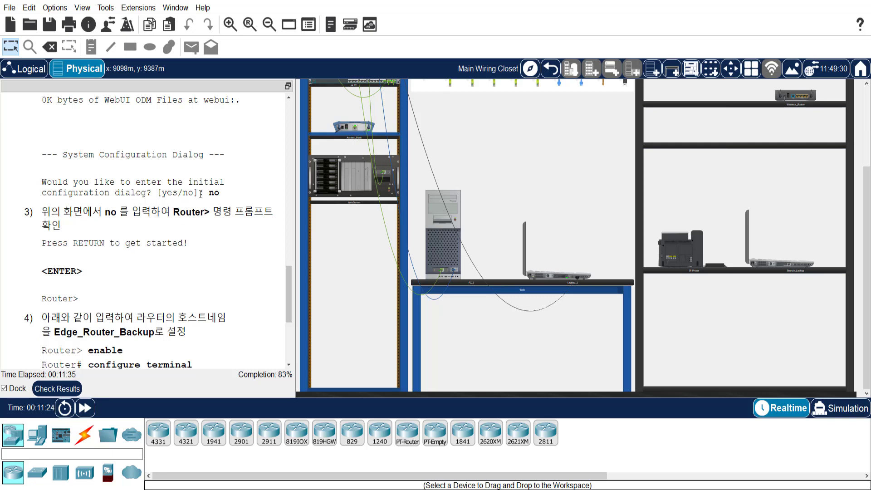
click(546, 275)
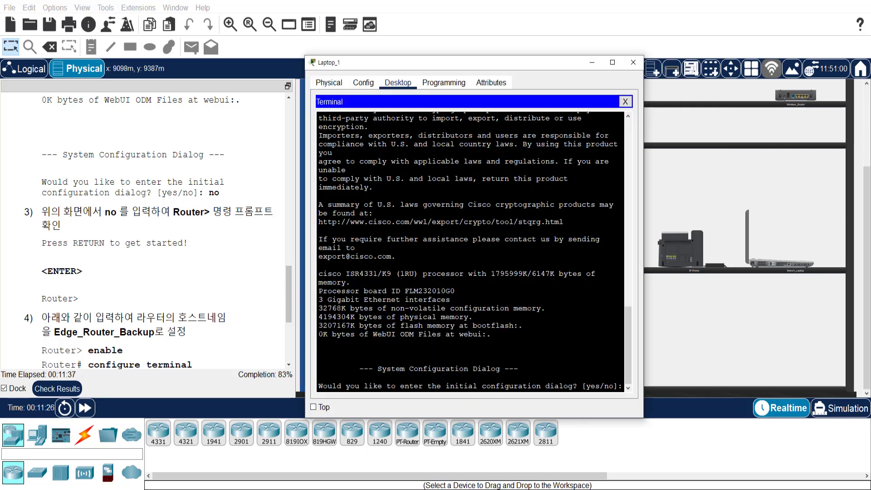
drag(644, 363, 734, 363)
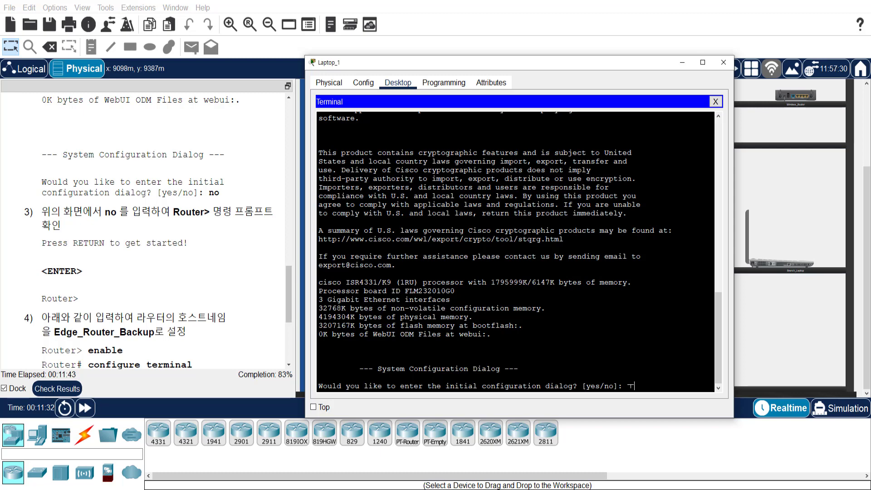
text(NO)
key(Return)
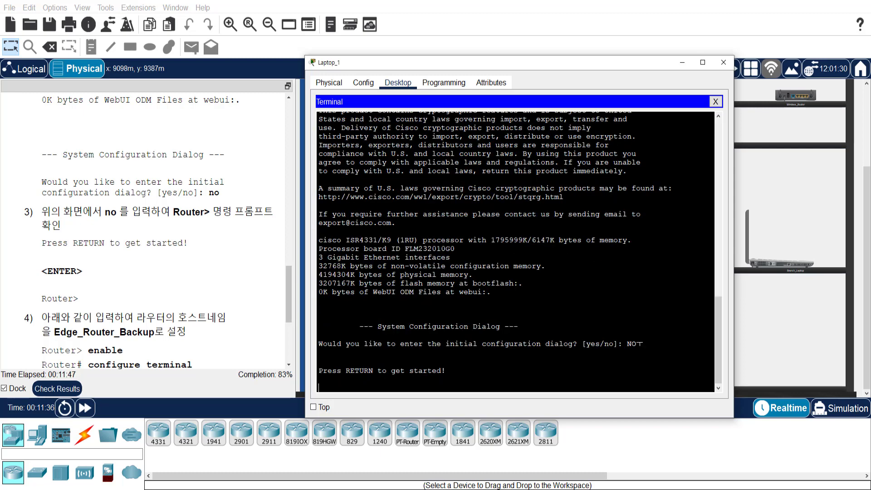
Step: Start the console session to reach the Router> command prompt
key(Return)
key(Return)
key(Return)
key(Return)
key(Return)
key(Return)
key(Return)
key(Return)
key(Return)
key(Return)
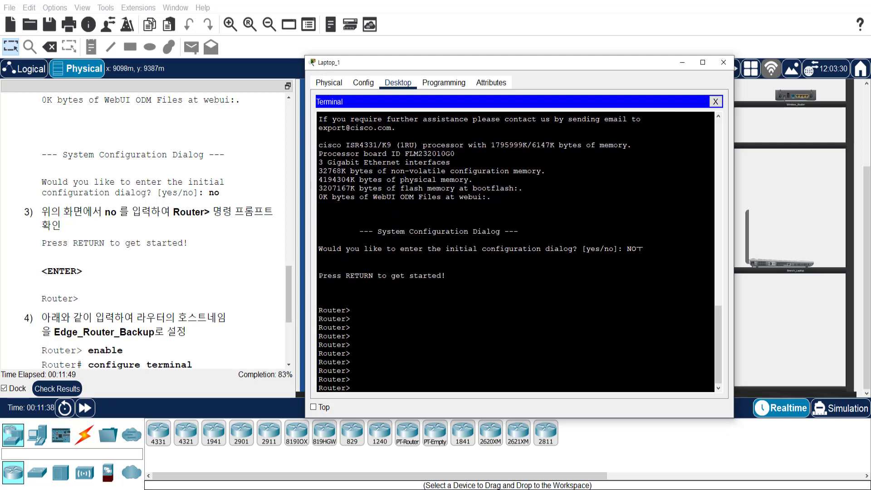
key(Return)
key(Return)
key(Return)
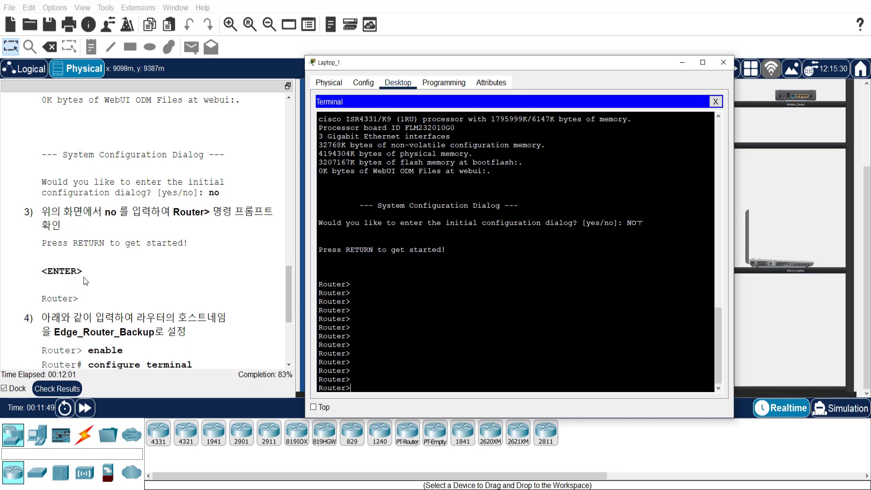
Step: Consult step 4 of the instructions and enter privileged mode on the router with the enable command
drag(286, 301, 285, 341)
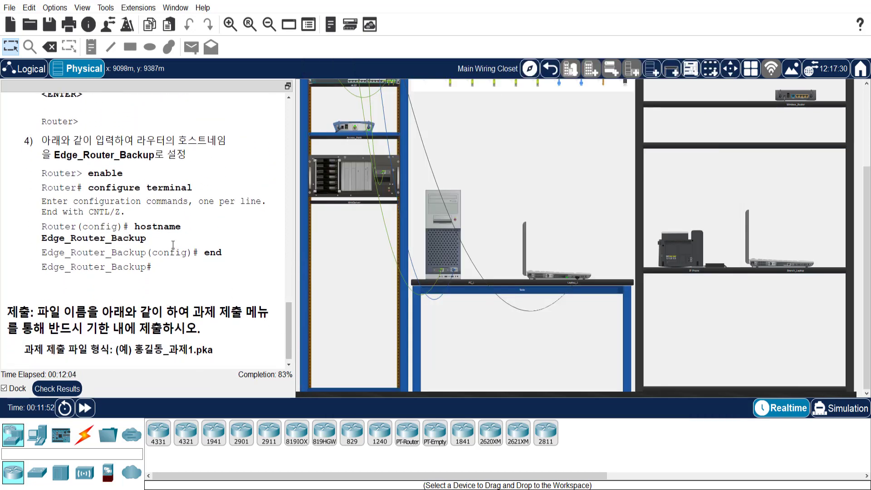
click(546, 279)
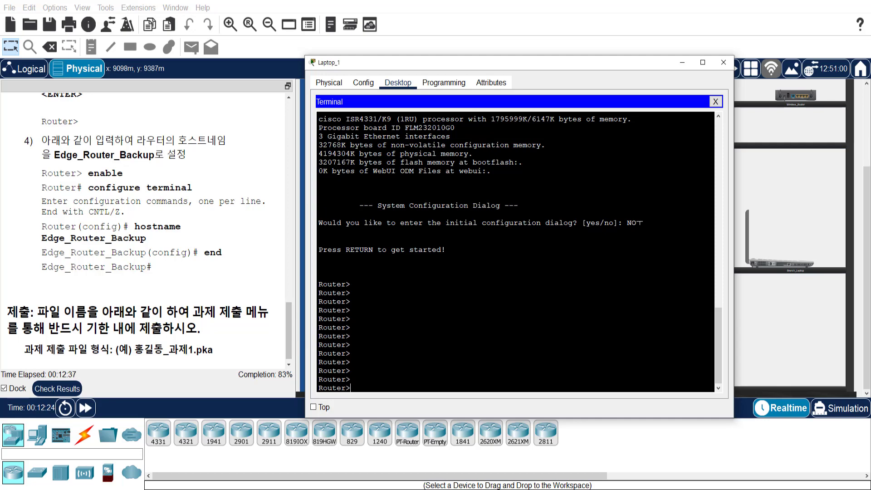
text(enable)
key(Return)
key(Return)
key(Return)
key(Return)
key(Return)
key(Return)
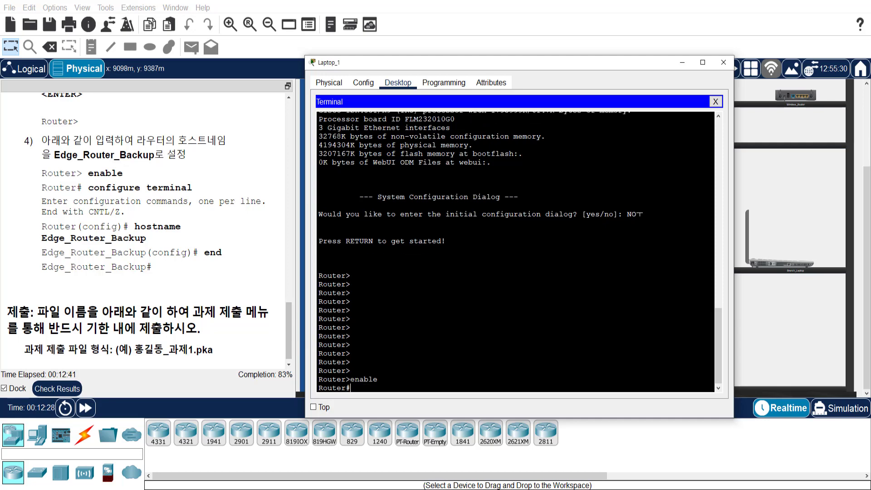
Step: Enter the router's global configuration mode with the configure terminal command
text(c)
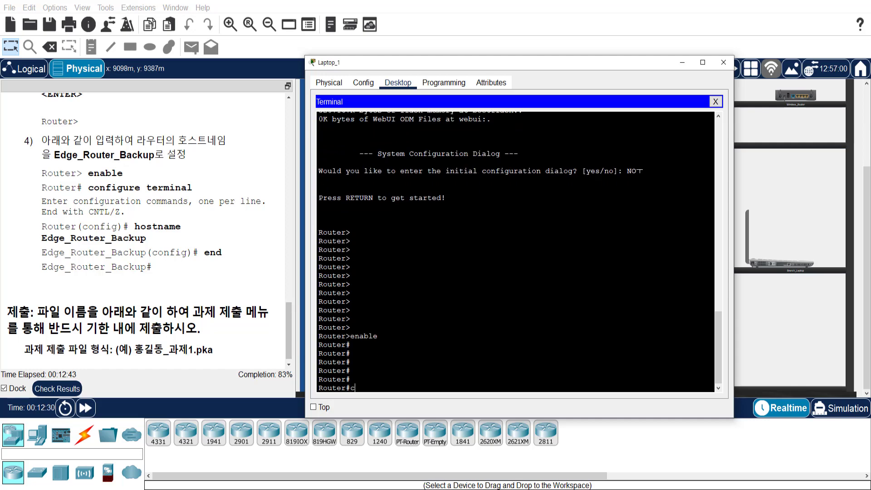
text(onfigure termianl)
key(BackSpace)
key(BackSpace)
key(BackSpace)
text(nal)
key(Return)
key(Return)
key(Return)
key(Return)
key(Return)
key(Return)
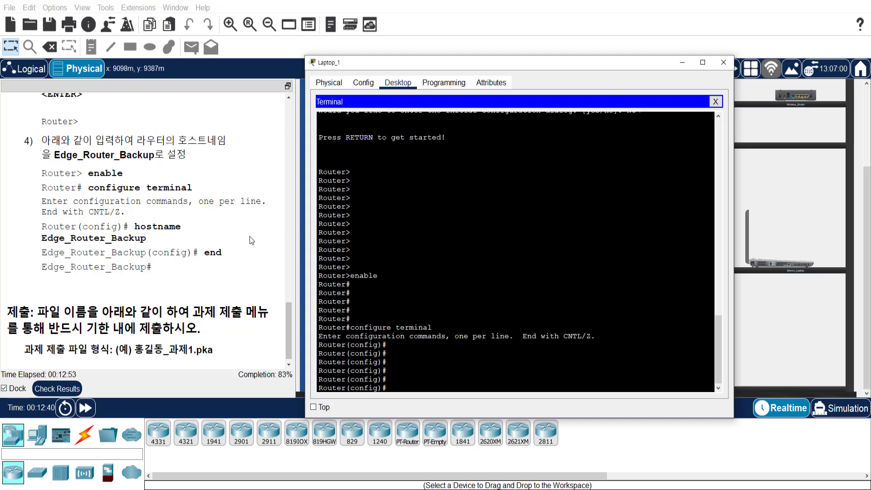
Step: Consult the hostname command in step 4 of the instructions and set the router's hostname to Edge_Router_Backup from Laptop_1's terminal
drag(134, 227, 153, 242)
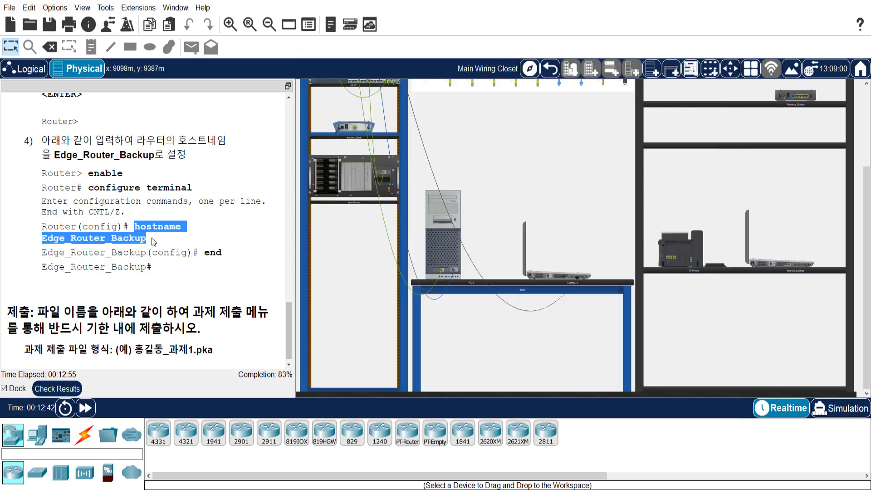
click(188, 234)
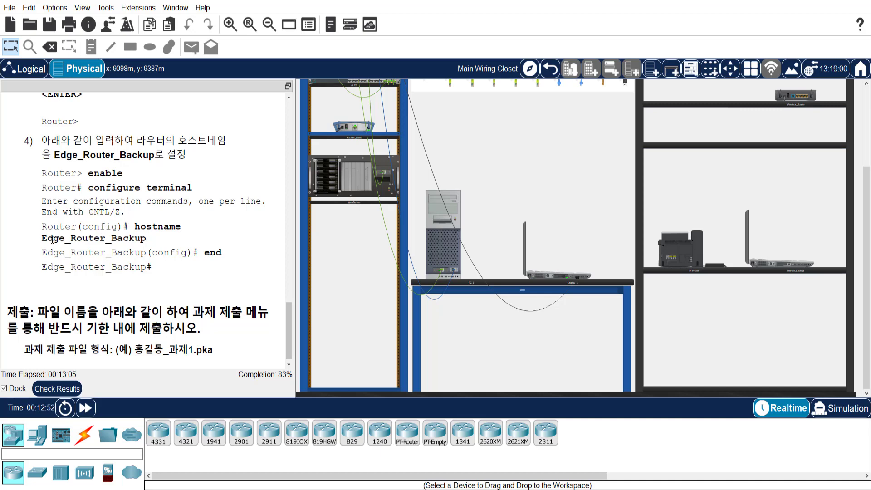
drag(41, 238, 158, 245)
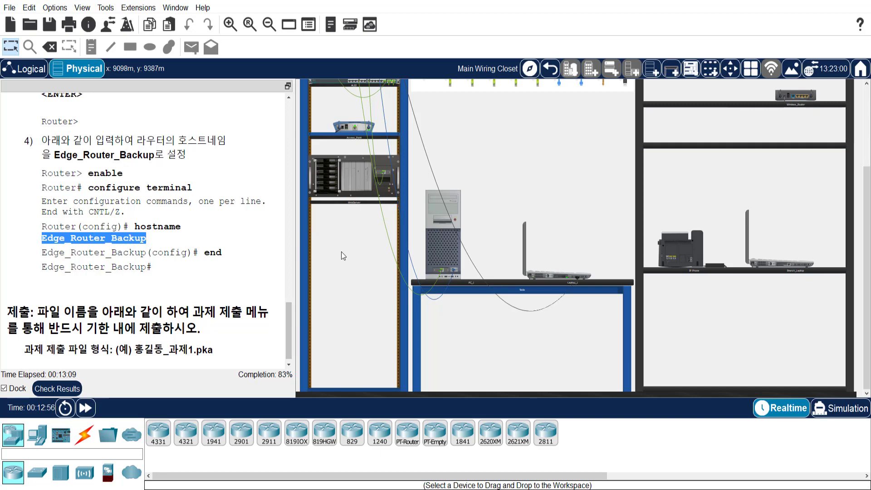
click(560, 274)
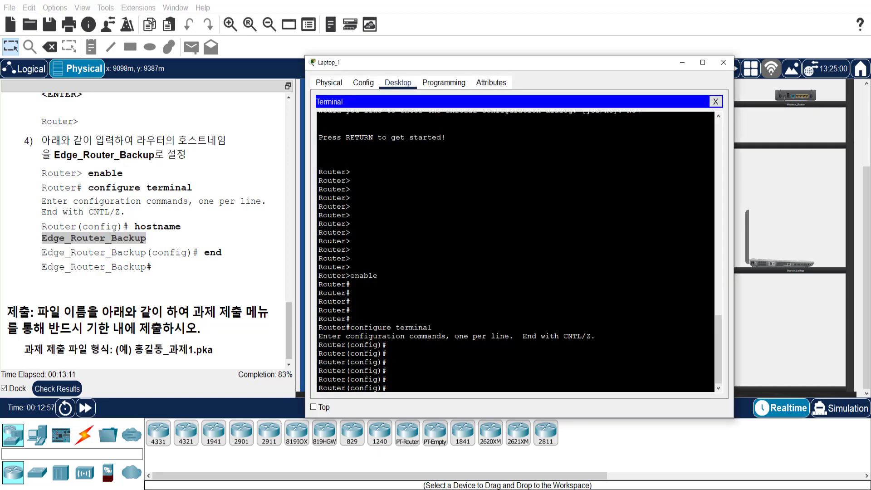
text(hostname)
text( Edge)
text(_Router )
text(B)
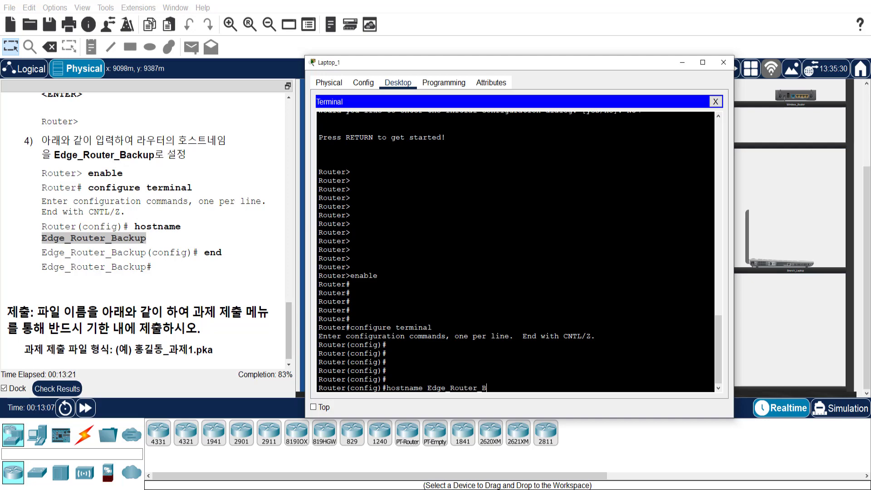
text(ackup)
key(Return)
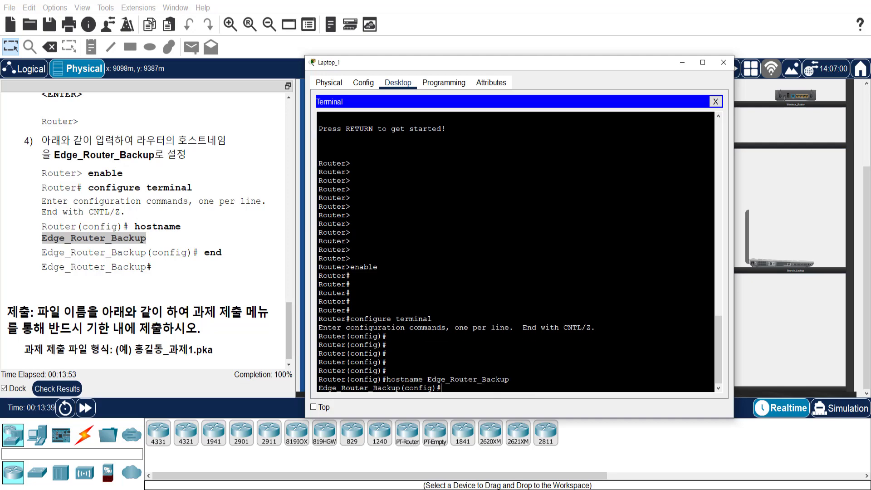
Step: Compare the router's command prompt before and after the hostname change in the terminal history
key(Return)
key(Return)
key(Return)
key(Return)
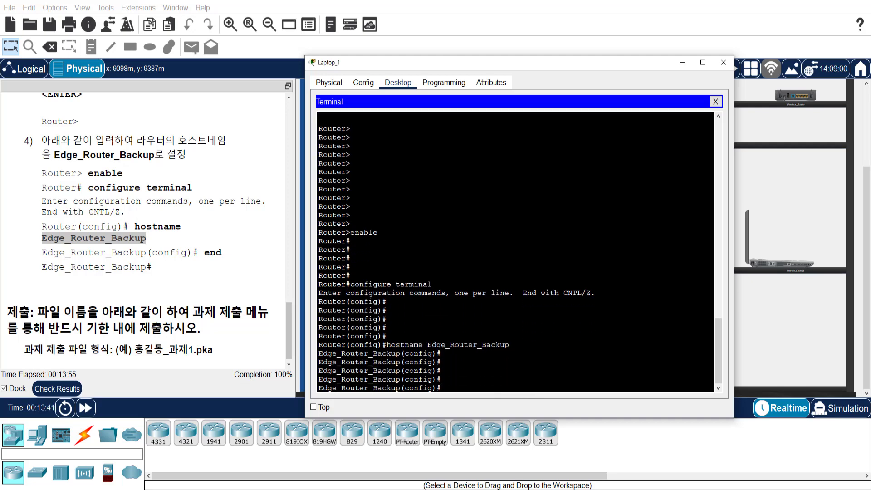
drag(388, 319, 319, 319)
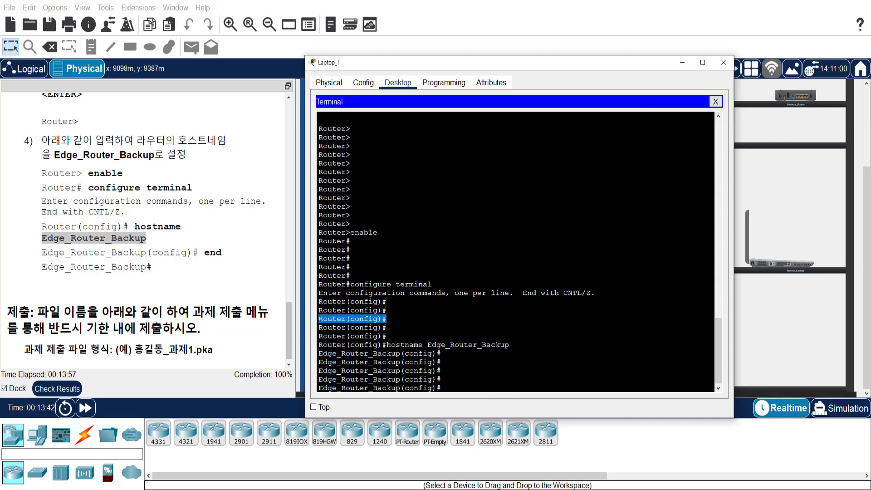
click(351, 181)
drag(351, 181, 318, 181)
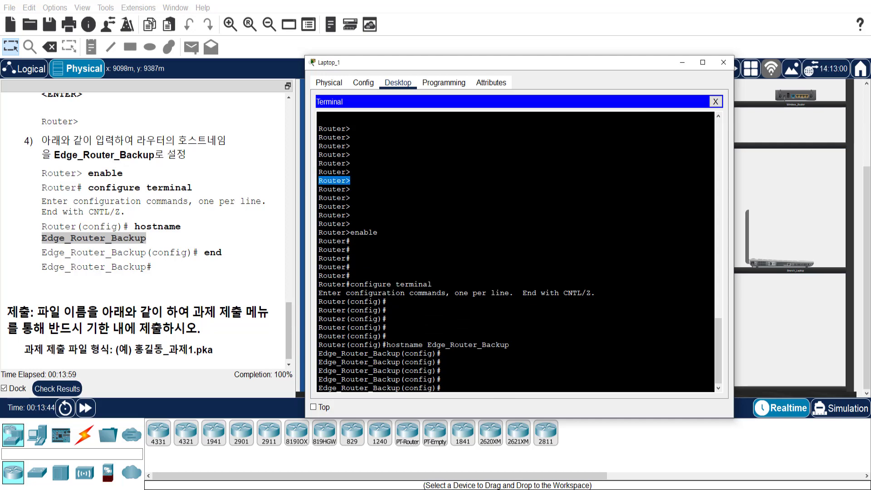
drag(319, 353, 401, 353)
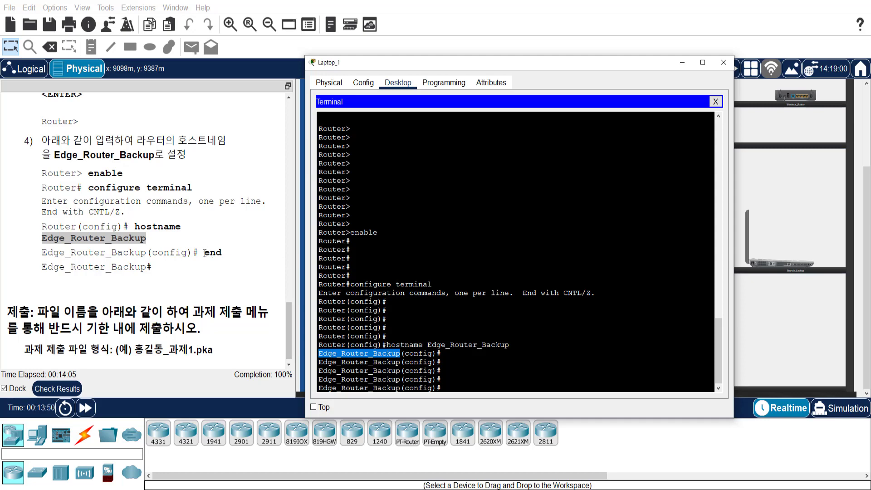
Step: Leave global configuration mode with the end command, as given in the instructions, to return to the privileged prompt
drag(204, 253, 223, 254)
click(541, 276)
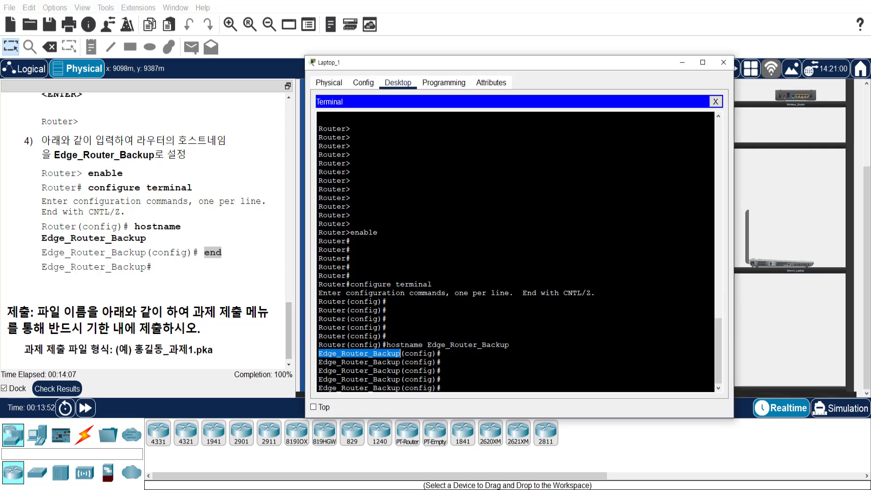
click(442, 388)
text(end)
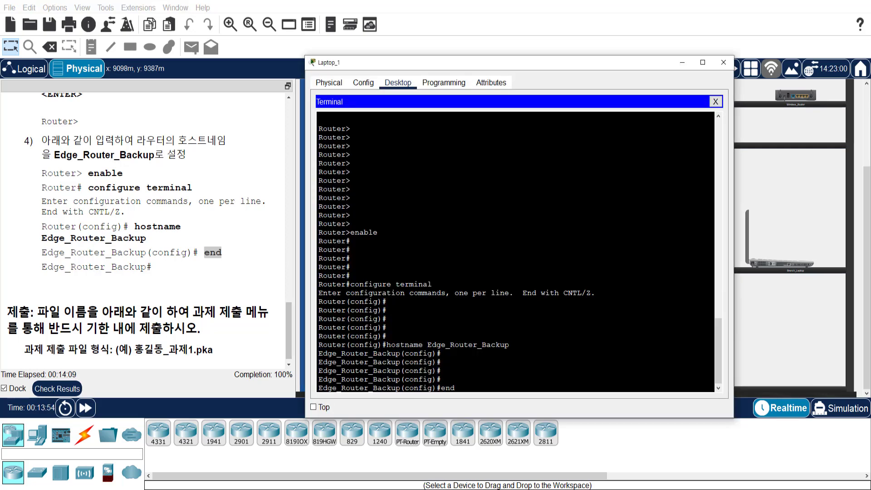
key(Return)
key(Return)
key(Return)
key(Return)
key(Return)
key(Return)
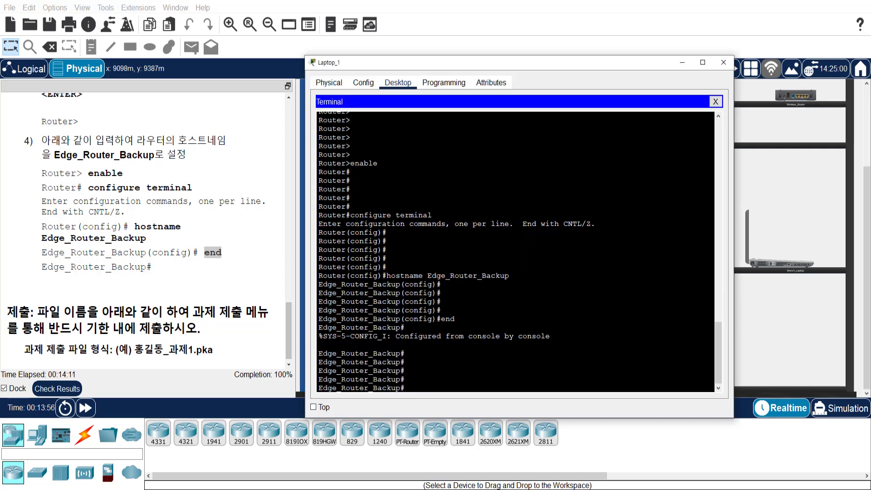
Step: Check the submission file format in the instructions and save the activity on the desktop as a .pka file named with the student's name plus _과제1
click(288, 345)
scroll(289, 345, down, 1)
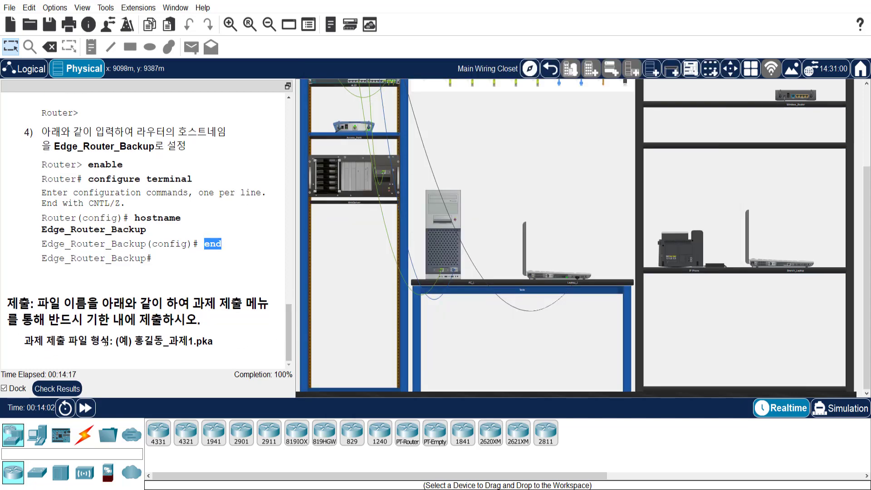
drag(25, 342, 217, 348)
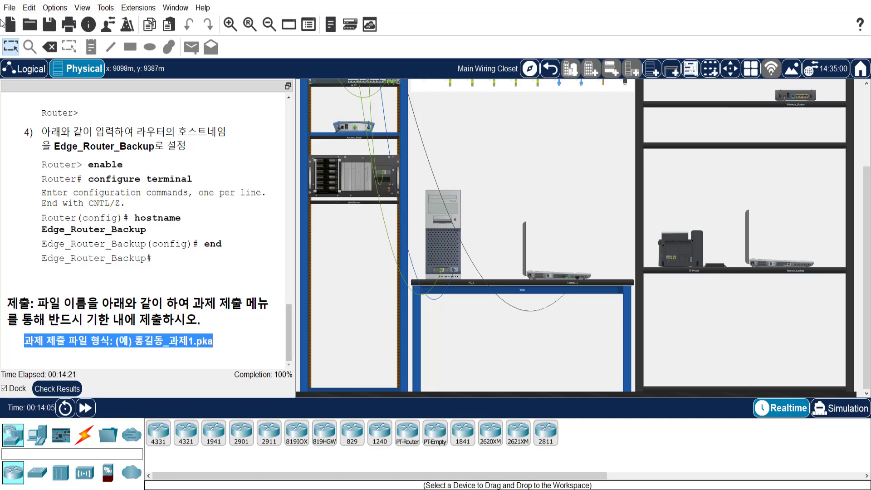
click(10, 8)
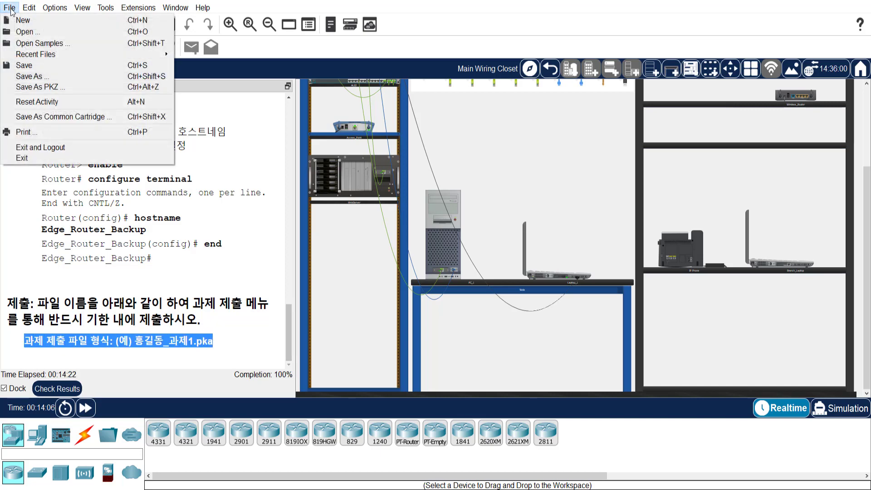
click(26, 79)
click(401, 278)
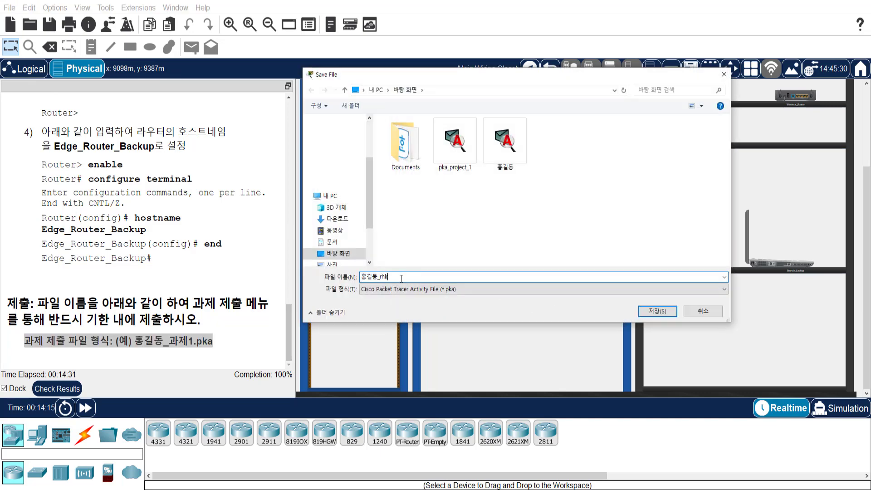
text(_과제1)
key(Return)
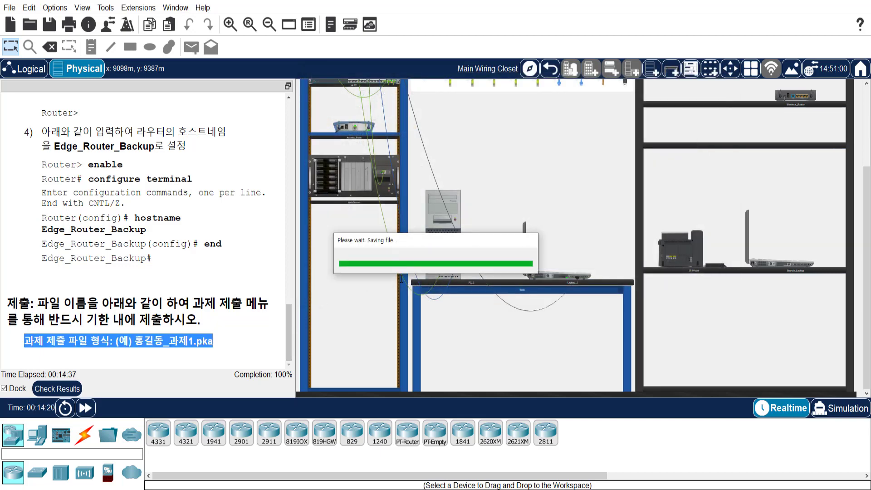